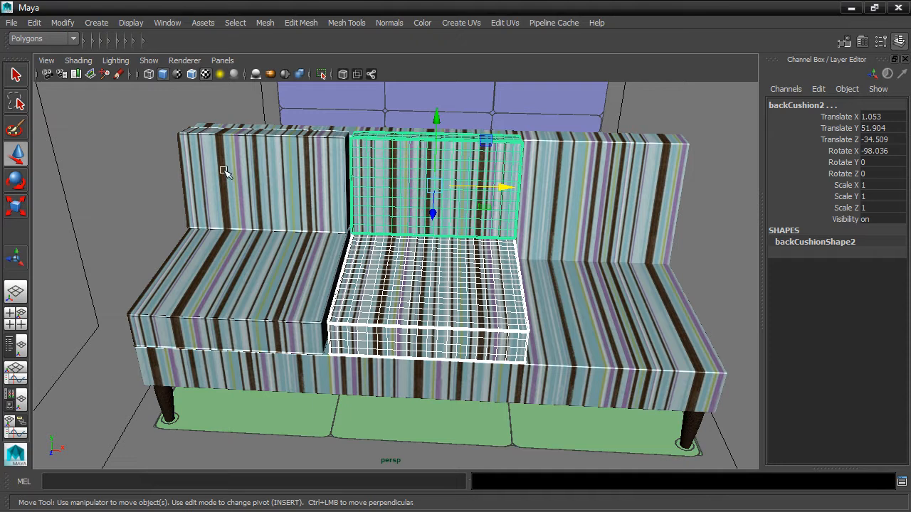
Open the Outliner, duplicate the middle seat and back cushions, and move the copies along X to about 65.885 to fill the third place
{"action": "left_click", "coordinate": [167, 23]}
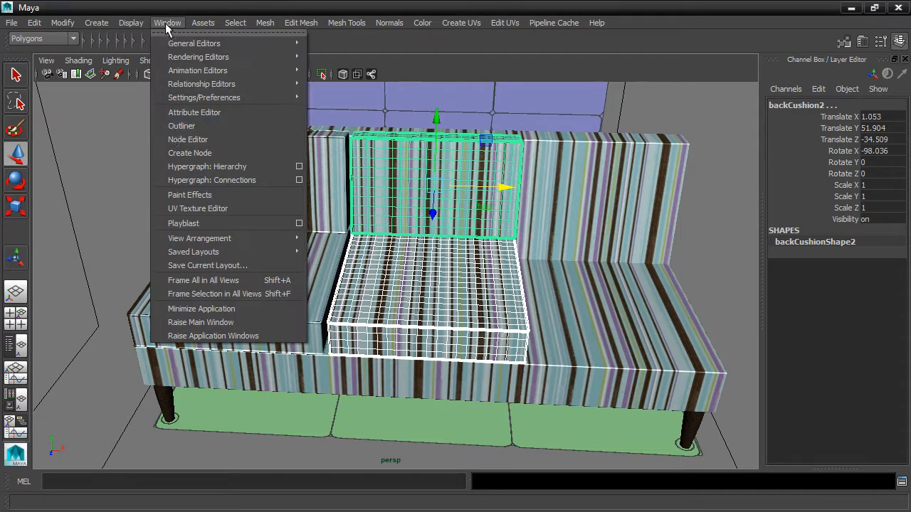
{"action": "left_click", "coordinate": [212, 128]}
{"action": "scroll", "coordinate": [206, 255], "scroll_direction": "down", "scroll_amount": 2}
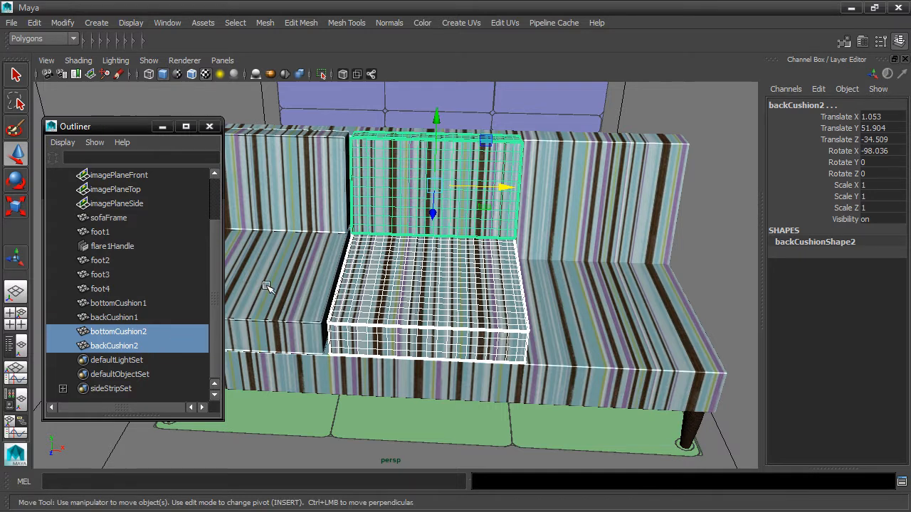
{"action": "left_click_drag", "start_coordinate": [507, 187], "coordinate": [664, 200]}
{"action": "key", "text": "ctrl+d"}
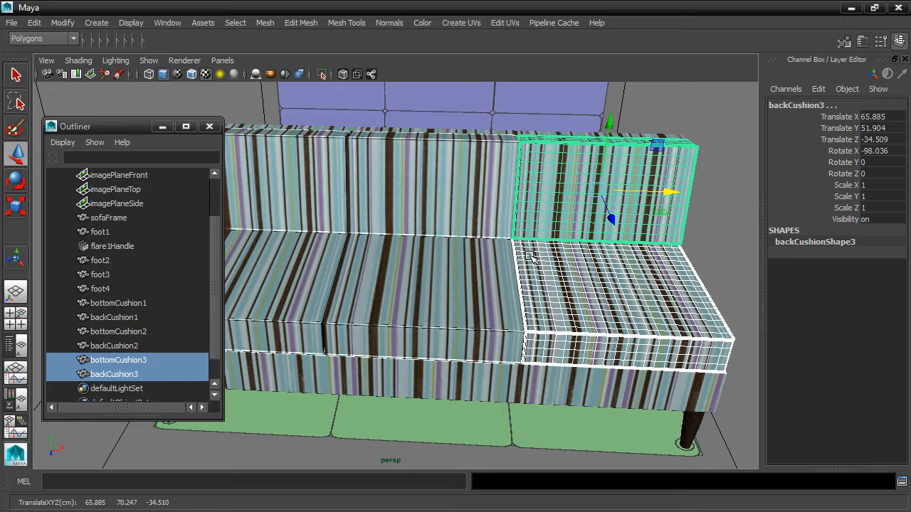
Select the sofa cushions one by one to check their names in the Outliner
{"action": "left_click", "coordinate": [464, 200]}
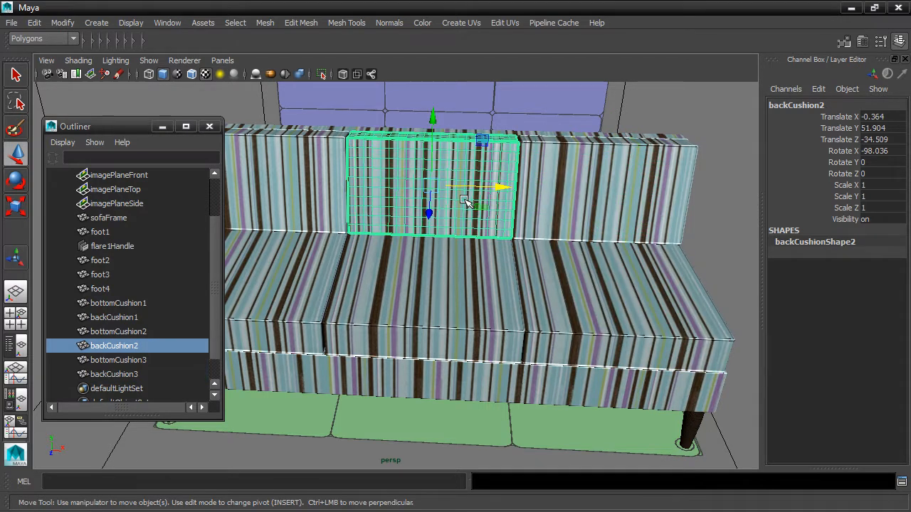
{"action": "left_click", "coordinate": [313, 209]}
{"action": "left_click", "coordinate": [411, 287]}
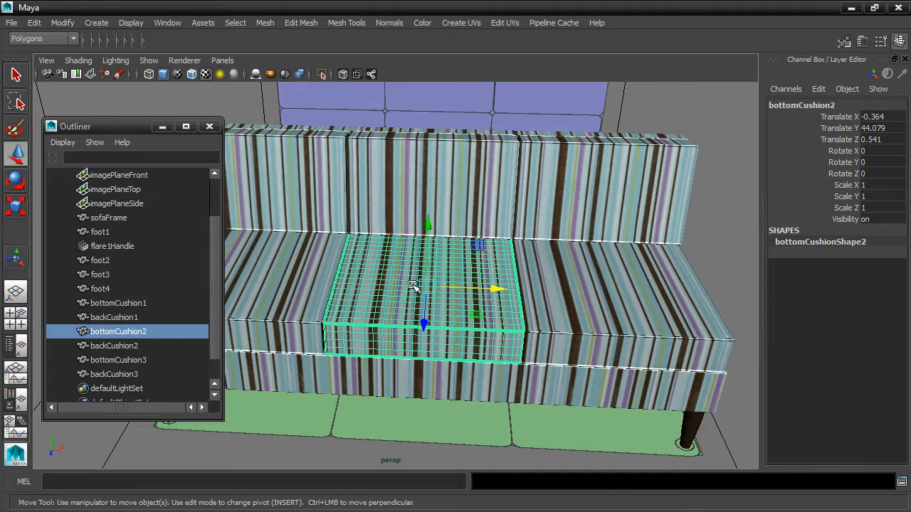
{"action": "left_click", "coordinate": [567, 280]}
{"action": "left_click", "coordinate": [556, 201]}
{"action": "left_click", "coordinate": [435, 191]}
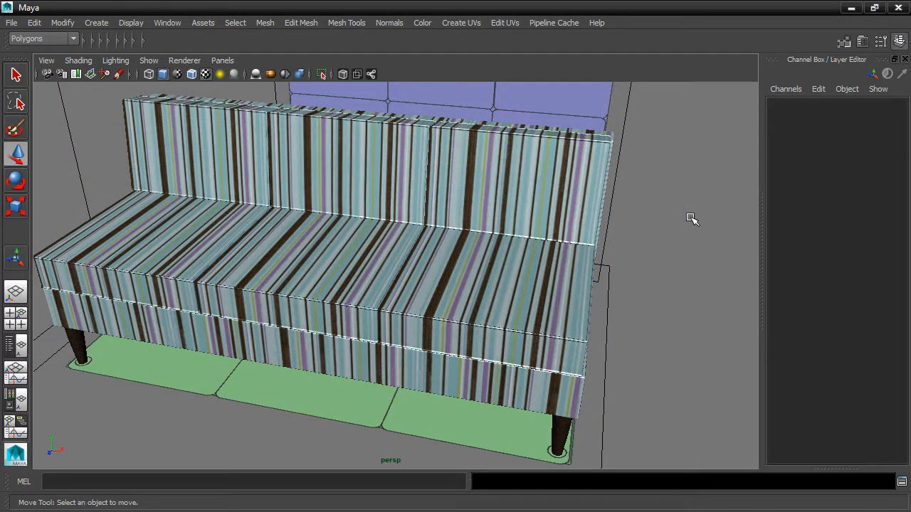
Select the middle seat cushion and open its UV layout in the UV Texture Editor
{"action": "left_click", "coordinate": [344, 237]}
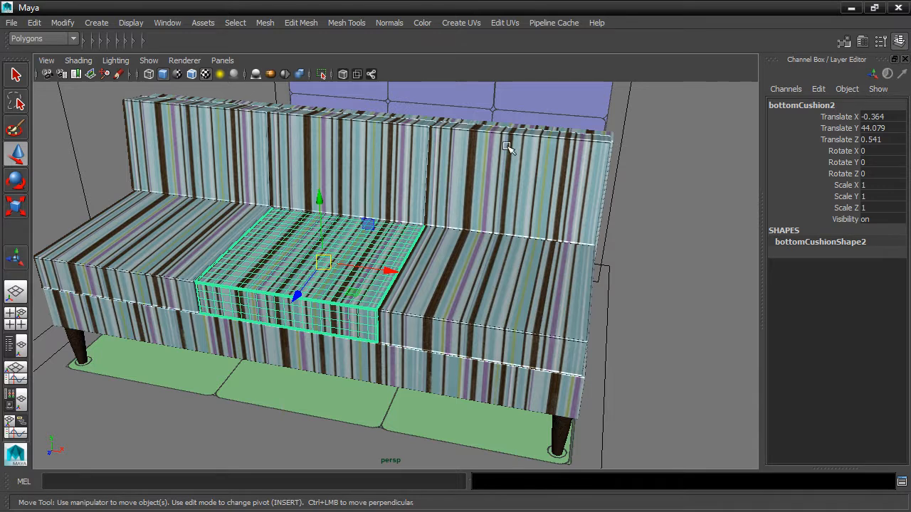
{"action": "left_click", "coordinate": [496, 25]}
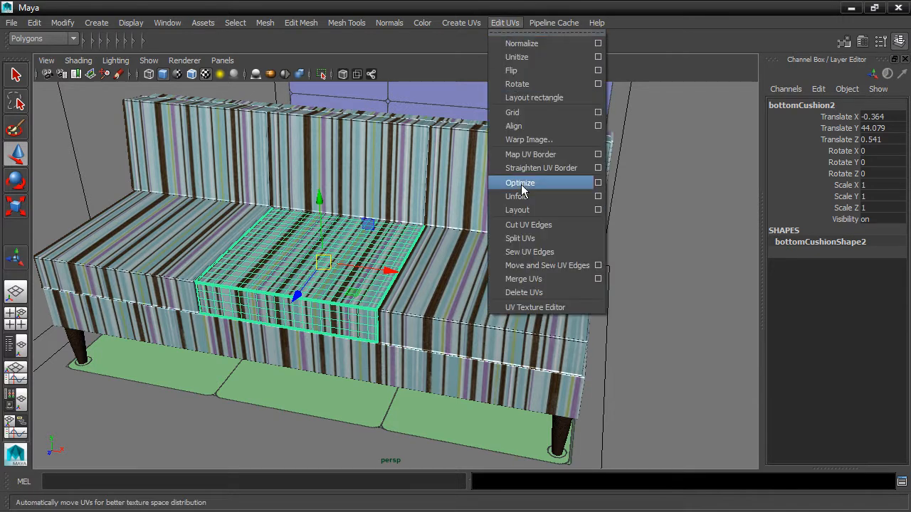
{"action": "left_click", "coordinate": [543, 306]}
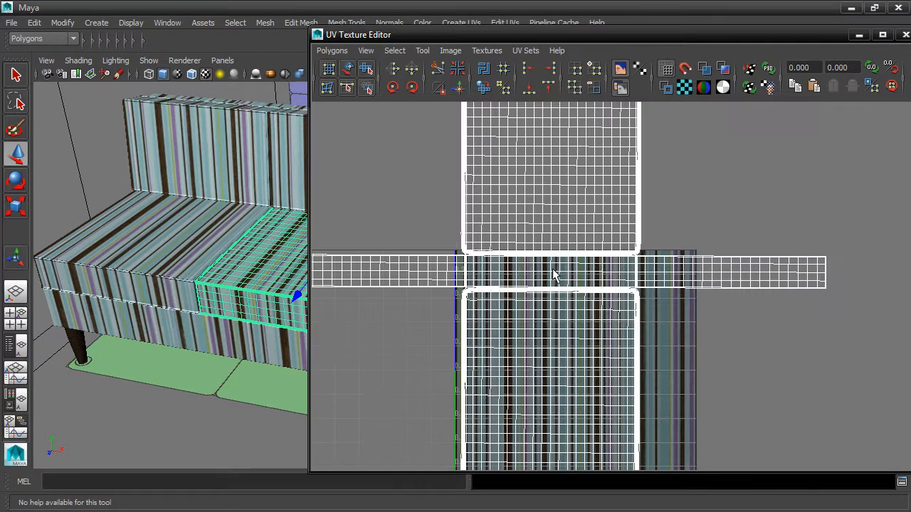
{"action": "left_click", "coordinate": [683, 86]}
{"action": "left_click", "coordinate": [683, 87]}
Select all UVs of the middle seat cushion, shift them sideways over the stripe texture, and return to object selection
{"action": "right_click_drag", "start_coordinate": [585, 215], "coordinate": [552, 197]}
{"action": "left_click", "coordinate": [547, 211]}
{"action": "left_click_drag", "start_coordinate": [464, 272], "coordinate": [535, 271]}
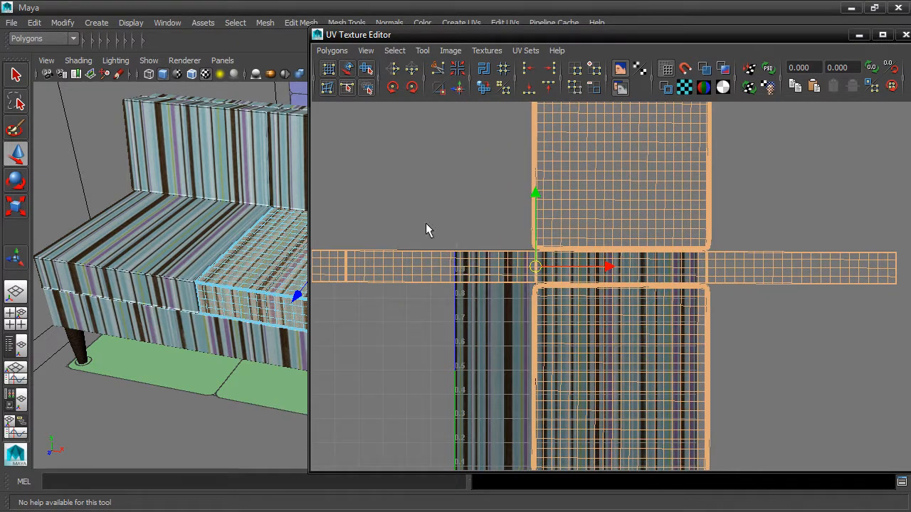
{"action": "middle_click_drag", "start_coordinate": [253, 200], "coordinate": [169, 192], "text": "alt"}
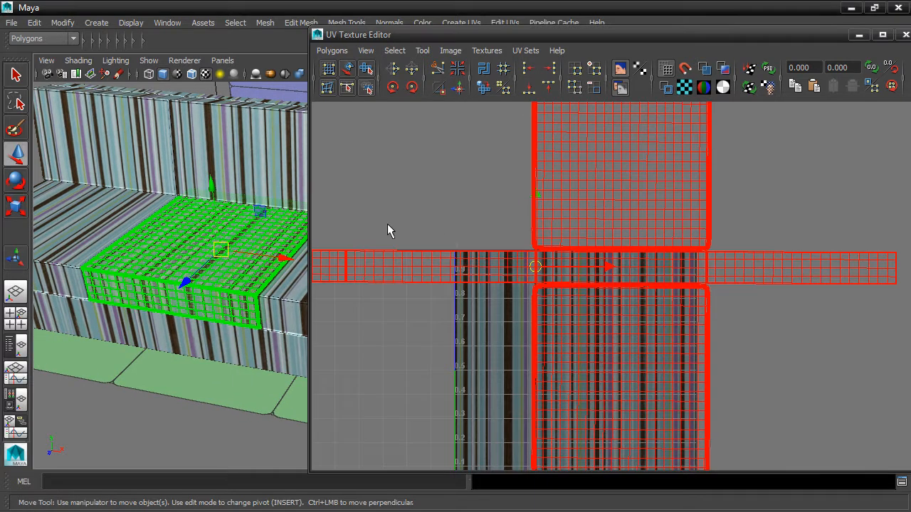
{"action": "left_click_drag", "start_coordinate": [541, 267], "coordinate": [515, 270]}
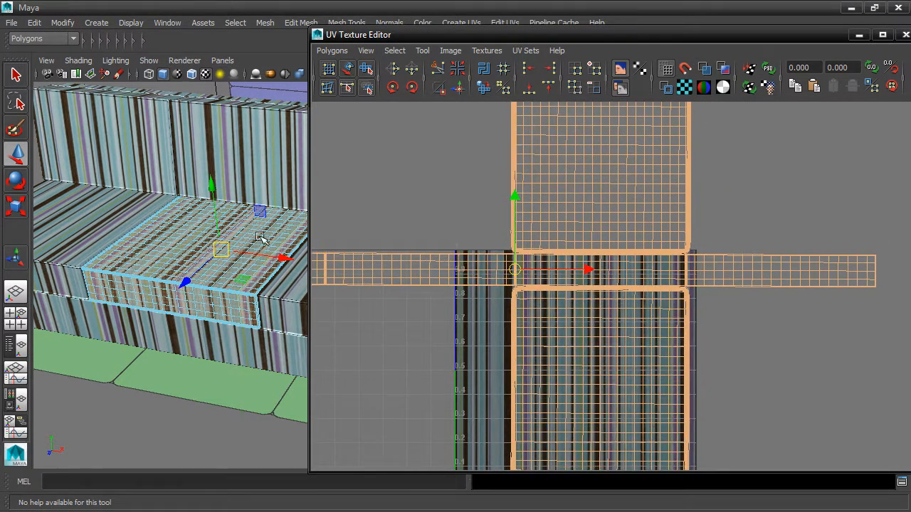
{"action": "right_click_drag", "start_coordinate": [179, 174], "coordinate": [226, 159]}
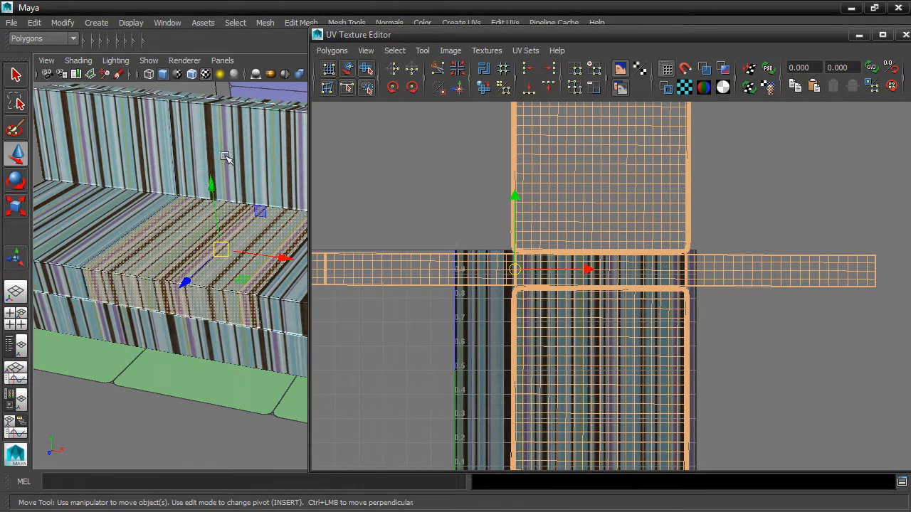
Select all UVs of the left back cushion and shift them sideways and down over the stripe texture
{"action": "left_click", "coordinate": [124, 161]}
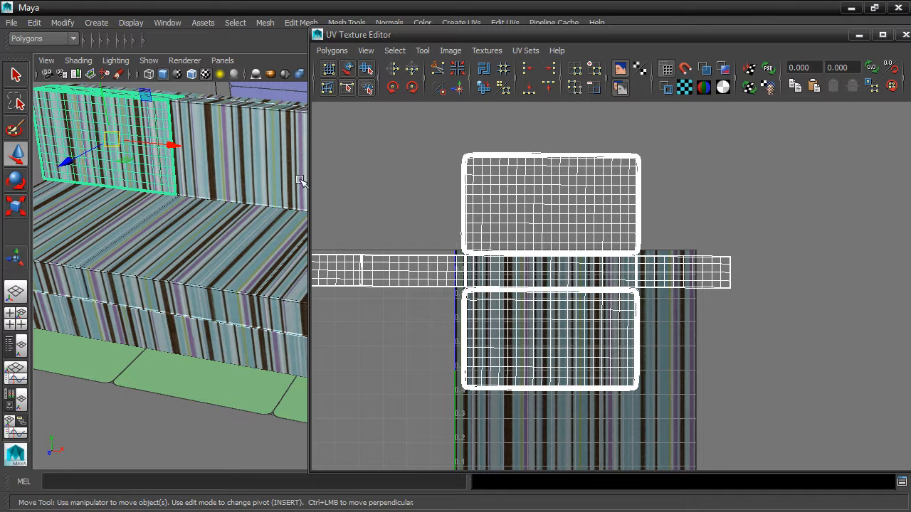
{"action": "right_click_drag", "start_coordinate": [501, 196], "coordinate": [456, 177]}
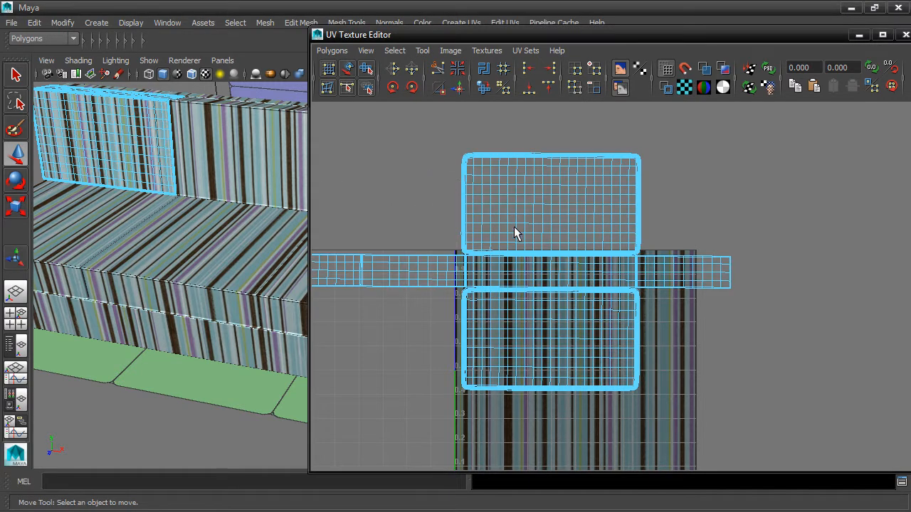
{"action": "left_click", "coordinate": [492, 214]}
{"action": "left_click_drag", "start_coordinate": [457, 272], "coordinate": [507, 328]}
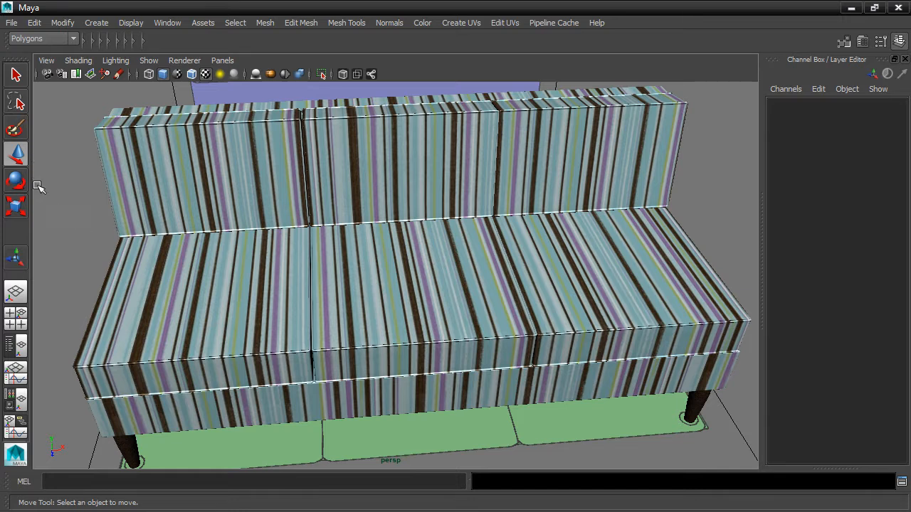
Select a vertex at the centre of the left seat cushion's top with the Move tool and turn on soft selection
{"action": "left_click", "coordinate": [17, 158]}
{"action": "left_click", "coordinate": [200, 303]}
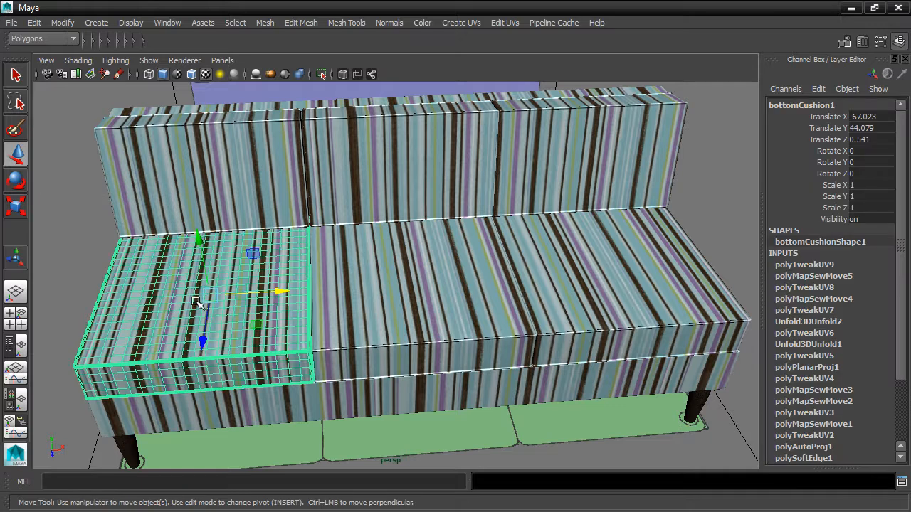
{"action": "right_click", "coordinate": [197, 303]}
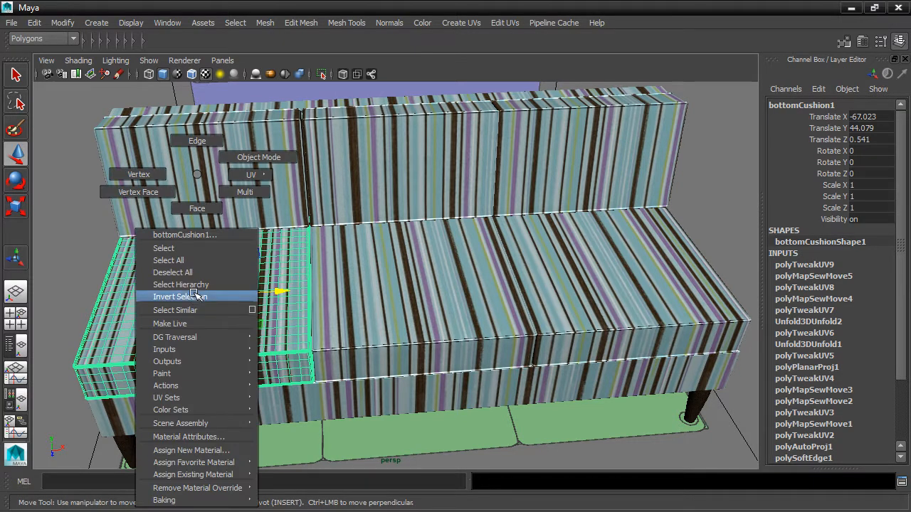
{"action": "left_click", "coordinate": [141, 175]}
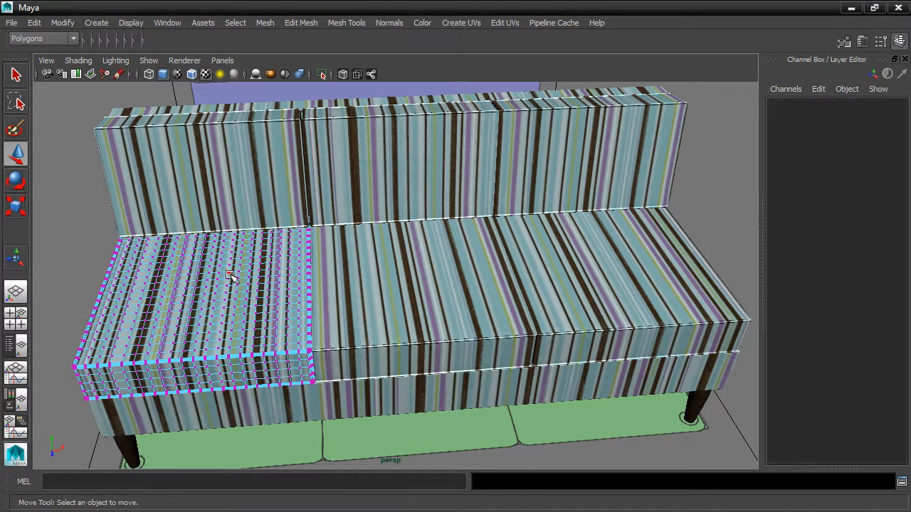
{"action": "left_click", "coordinate": [204, 291]}
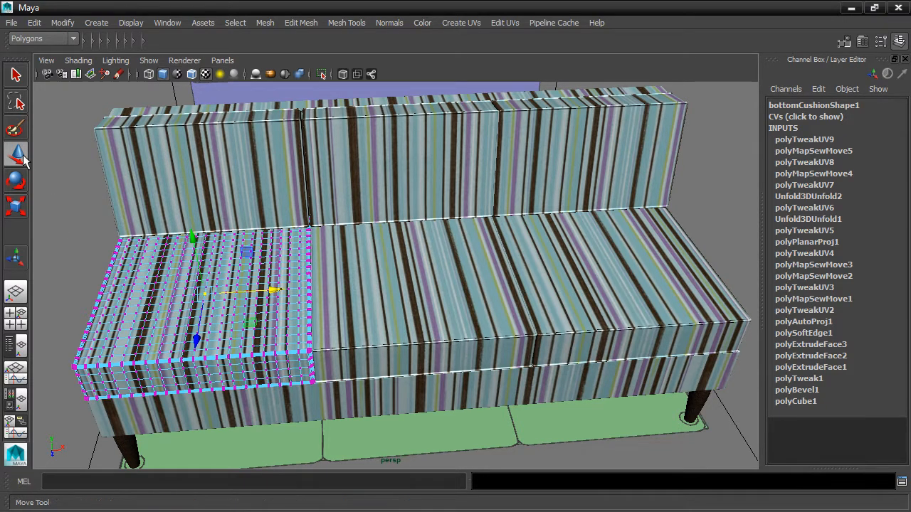
{"action": "key", "text": "b"}
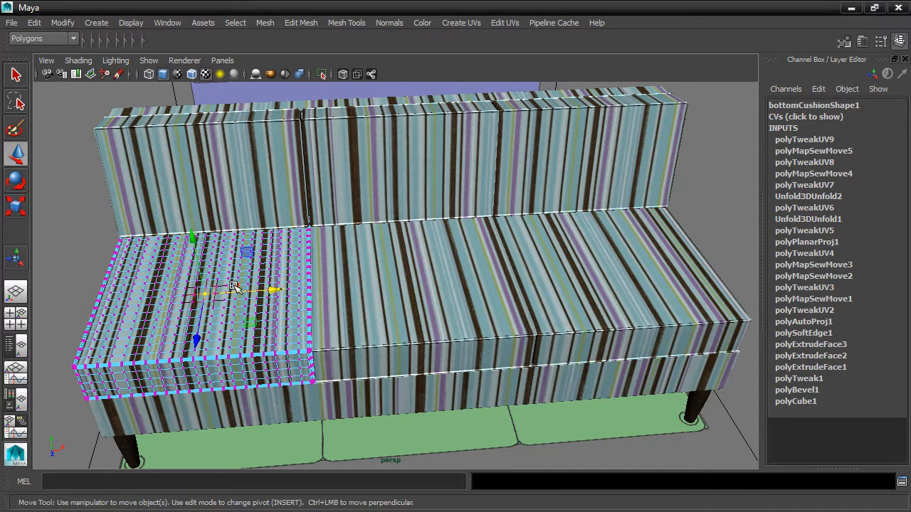
Open the Move tool's soft selection settings and set the falloff radius to about 23.11
{"action": "key", "text": "f"}
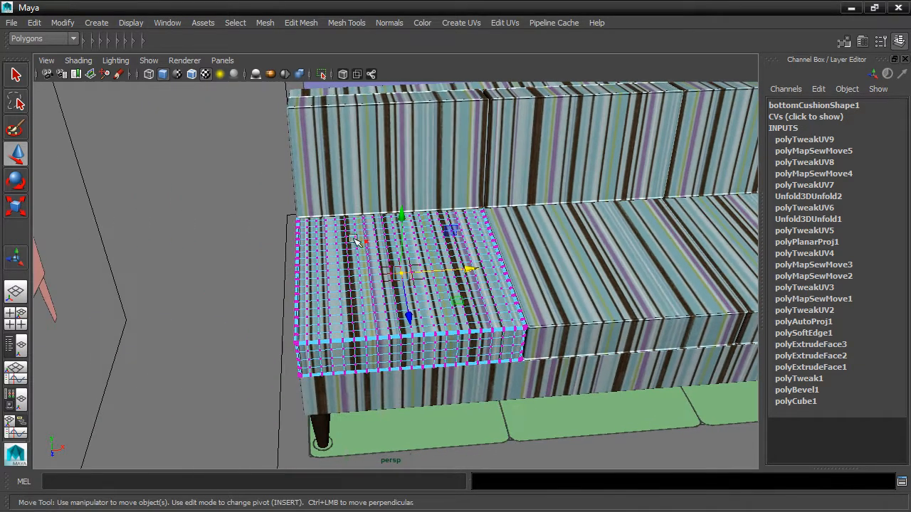
{"action": "double_click", "coordinate": [16, 153]}
{"action": "left_click_drag", "start_coordinate": [236, 54], "coordinate": [101, 40]}
{"action": "scroll", "coordinate": [327, 171], "scroll_direction": "down", "scroll_amount": 10}
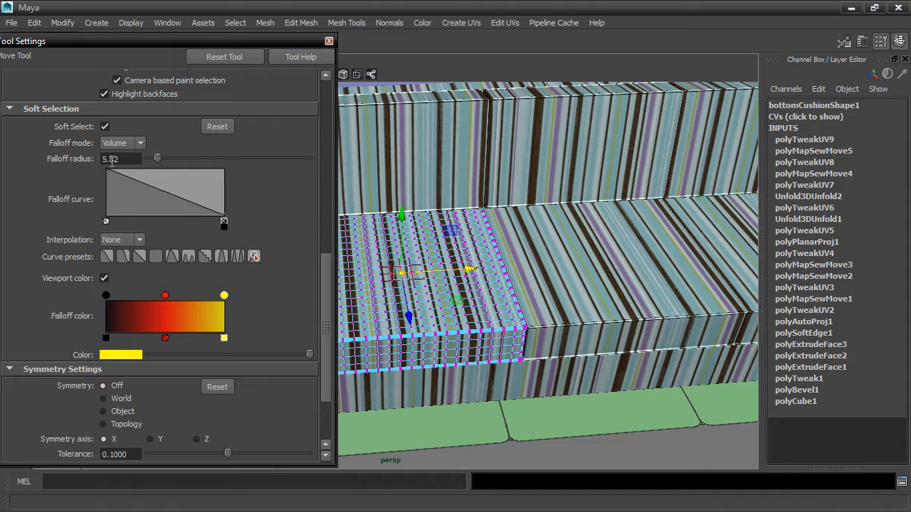
{"action": "left_click_drag", "start_coordinate": [160, 156], "coordinate": [220, 157]}
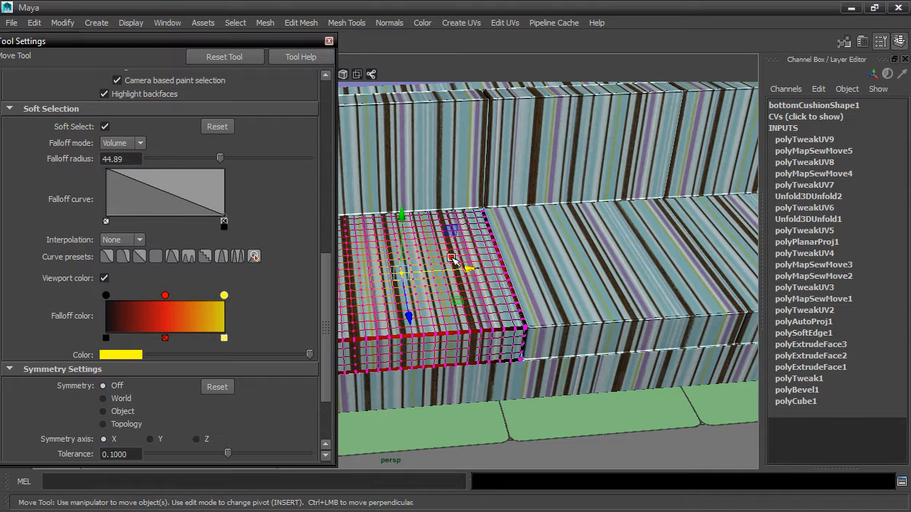
{"action": "left_click_drag", "start_coordinate": [457, 259], "coordinate": [555, 232], "text": "alt"}
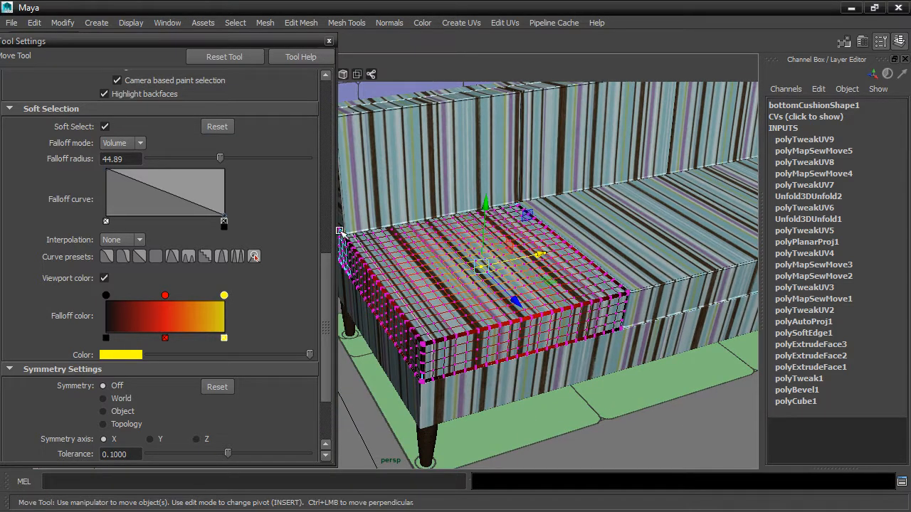
{"action": "left_click_drag", "start_coordinate": [220, 159], "coordinate": [184, 159]}
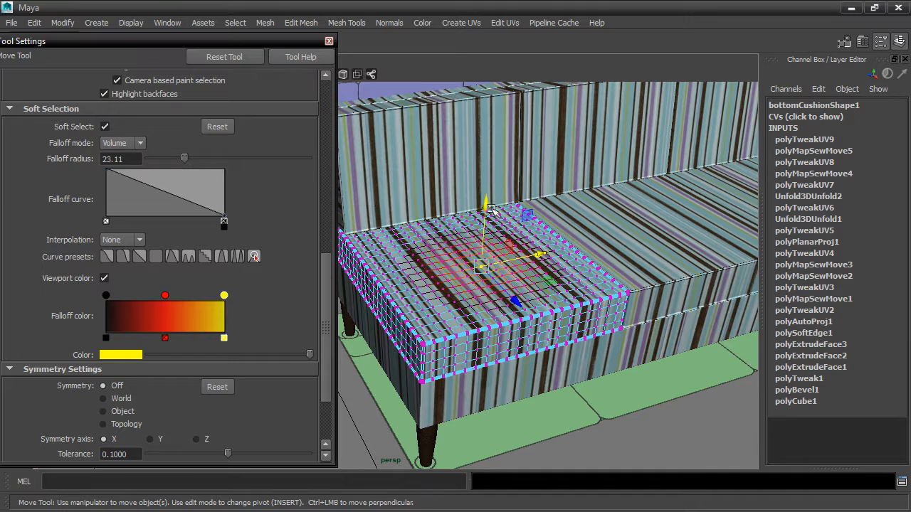
Try pulling the soft-selected centre of the left seat cushion up about 22.65 units, and undo the move
{"action": "left_click_drag", "start_coordinate": [486, 204], "coordinate": [494, 134]}
{"action": "left_click_drag", "start_coordinate": [520, 206], "coordinate": [620, 265], "text": "alt"}
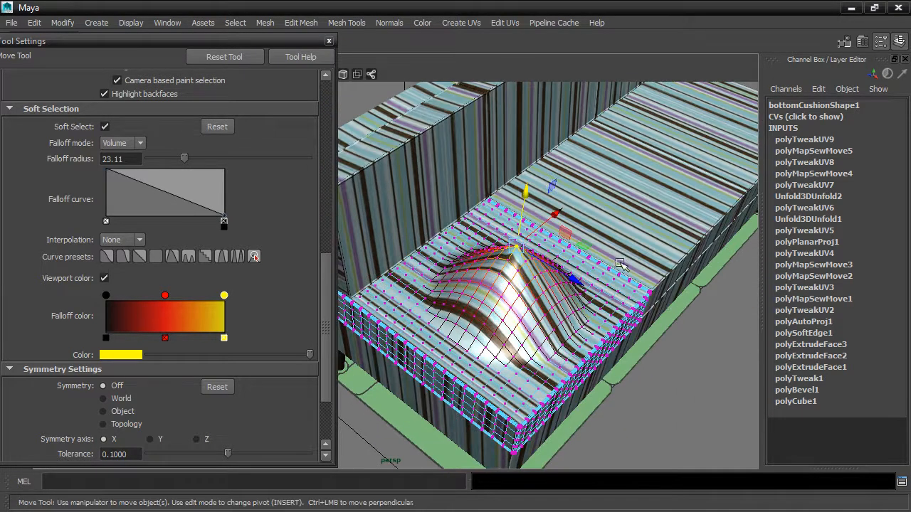
{"action": "key", "text": "ctrl+z"}
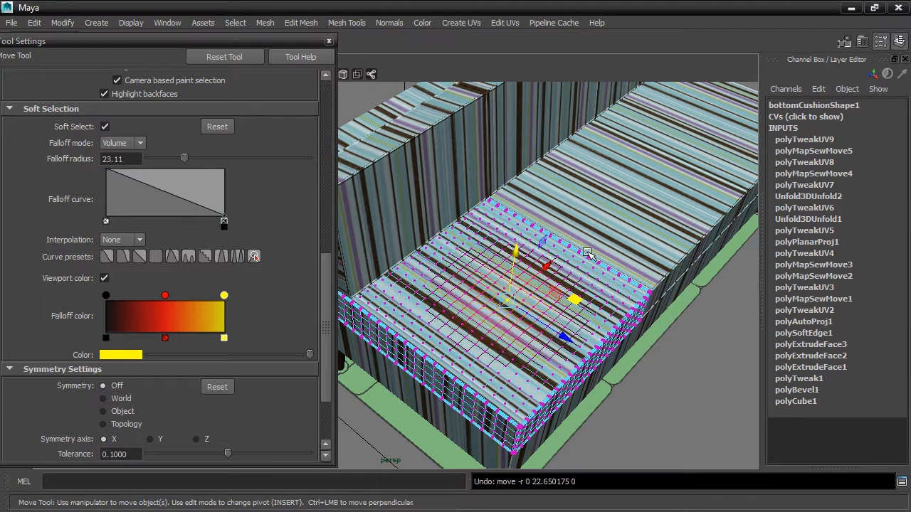
{"action": "left_click_drag", "start_coordinate": [525, 291], "coordinate": [511, 287], "text": "alt"}
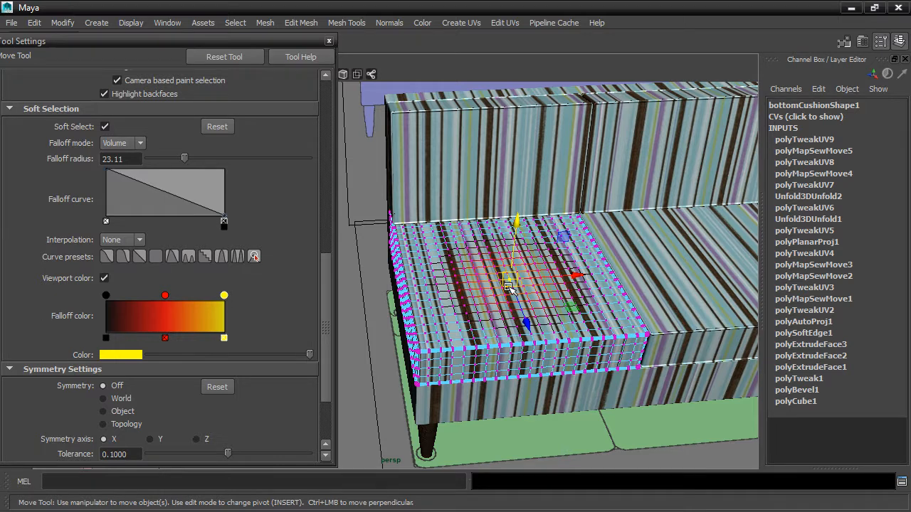
Toggle soft selection off and on again, and adjust its falloff radius to about 36.18
{"action": "key", "text": "b"}
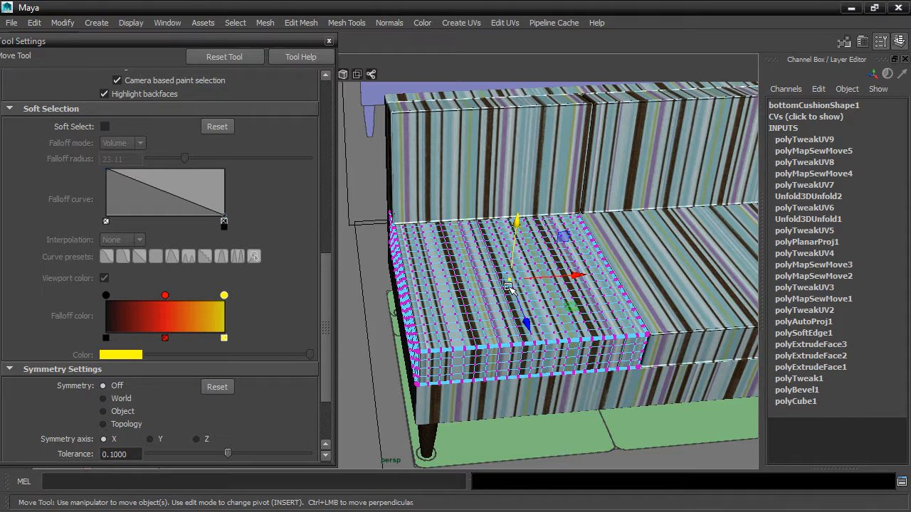
{"action": "key", "text": "b"}
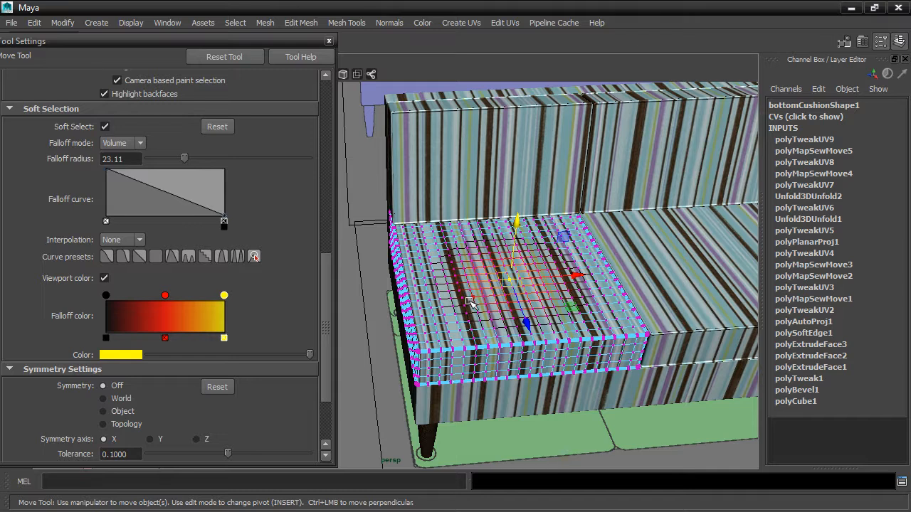
{"action": "mouse_move", "coordinate": [469, 303]}
{"action": "left_mouse_down"}
{"action": "mouse_move", "coordinate": [638, 283]}
{"action": "mouse_move", "coordinate": [507, 281]}
{"action": "mouse_move", "coordinate": [516, 281]}
{"action": "left_mouse_up"}
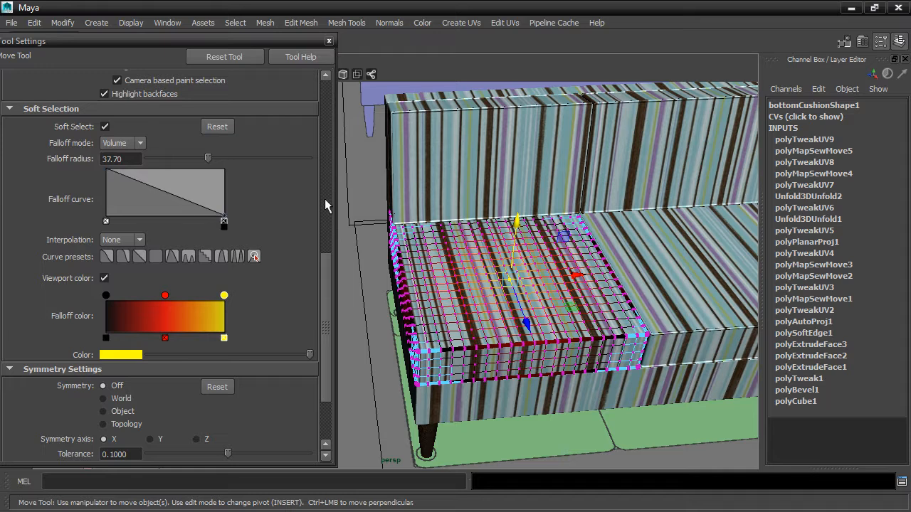
{"action": "mouse_move", "coordinate": [496, 274]}
{"action": "left_mouse_down"}
{"action": "mouse_move", "coordinate": [544, 268]}
{"action": "mouse_move", "coordinate": [469, 270]}
{"action": "mouse_move", "coordinate": [486, 267]}
{"action": "left_mouse_up"}
Set the falloff curve's interpolation to Linear and add two points that bulge the curve outward
{"action": "left_click", "coordinate": [104, 168]}
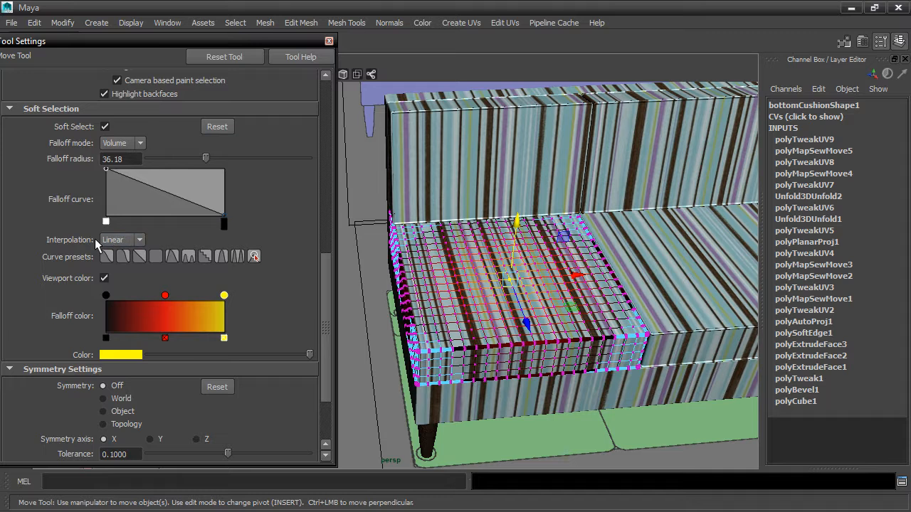
{"action": "left_click", "coordinate": [121, 240]}
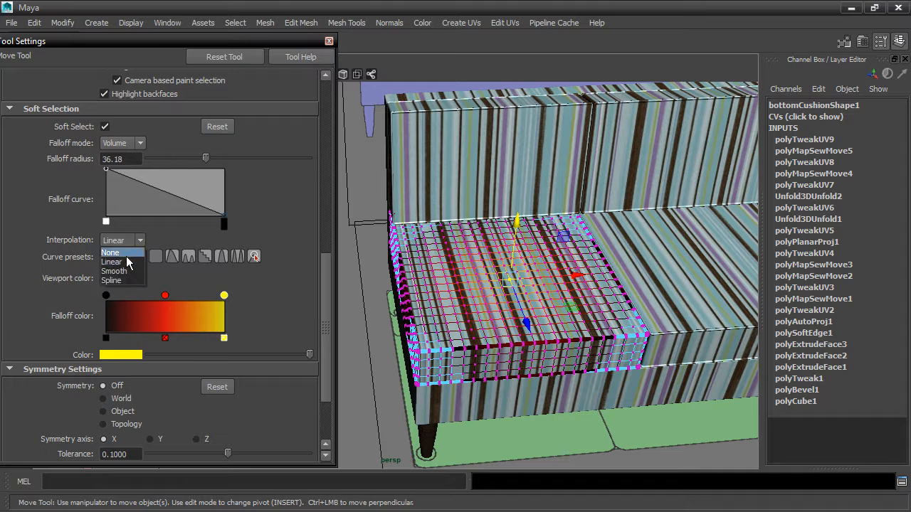
{"action": "left_click", "coordinate": [125, 258]}
{"action": "left_click", "coordinate": [132, 175]}
{"action": "mouse_move", "coordinate": [162, 185]}
{"action": "left_mouse_down"}
{"action": "mouse_move", "coordinate": [170, 180]}
{"action": "mouse_move", "coordinate": [132, 172]}
{"action": "left_mouse_up"}
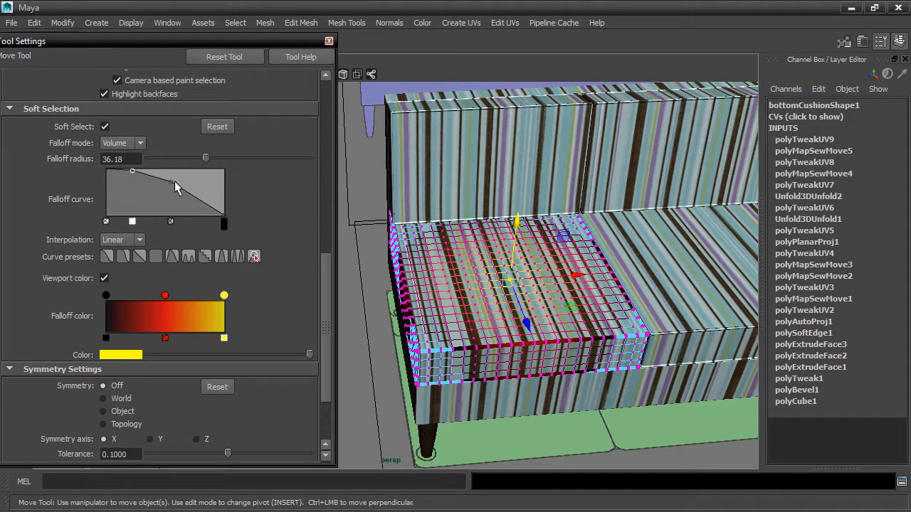
Add falloff curve points near its outer end to round it, and test it by raising the cushion's centre about 4.5 units, undoing the move
{"action": "left_click_drag", "start_coordinate": [201, 200], "coordinate": [200, 195]}
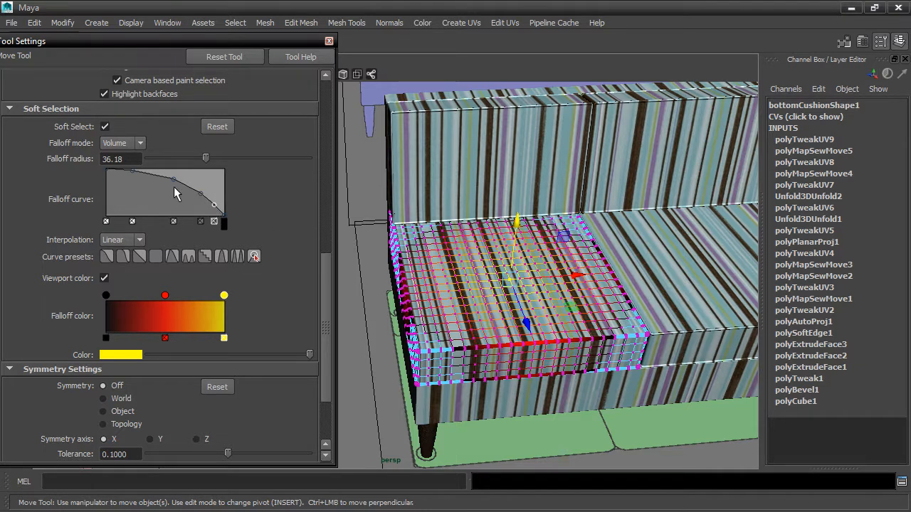
{"action": "mouse_move", "coordinate": [519, 222]}
{"action": "left_mouse_down"}
{"action": "mouse_move", "coordinate": [519, 203]}
{"action": "mouse_move", "coordinate": [521, 220]}
{"action": "left_mouse_up"}
{"action": "key", "text": "ctrl+z"}
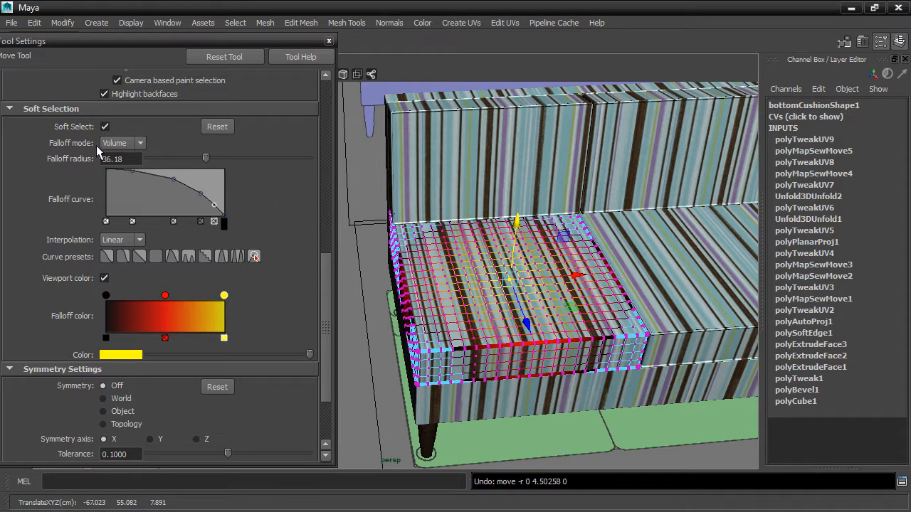
Set the falloff mode to Surface and test it by raising the cushion's centre about 2.82 units, undoing the move
{"action": "left_click", "coordinate": [126, 144]}
{"action": "left_click", "coordinate": [116, 165]}
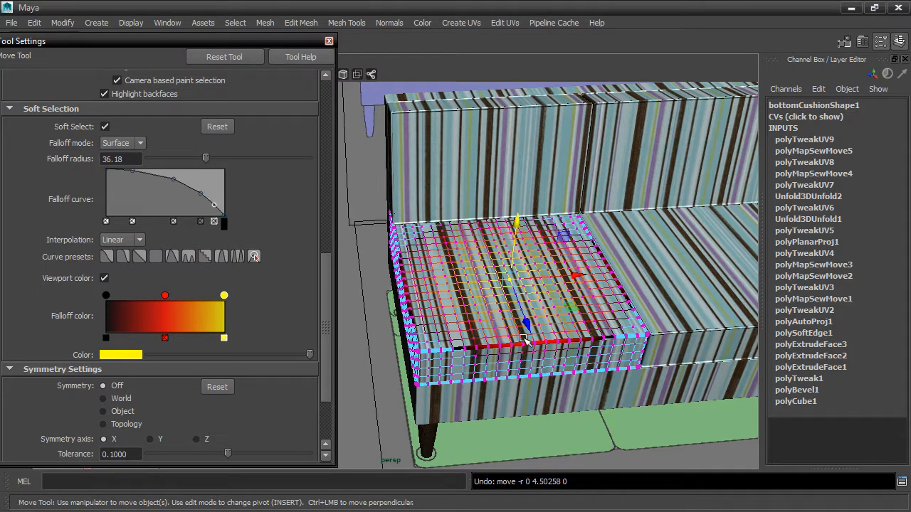
{"action": "mouse_move", "coordinate": [518, 228]}
{"action": "left_mouse_down"}
{"action": "mouse_move", "coordinate": [519, 204]}
{"action": "mouse_move", "coordinate": [521, 221]}
{"action": "left_mouse_up"}
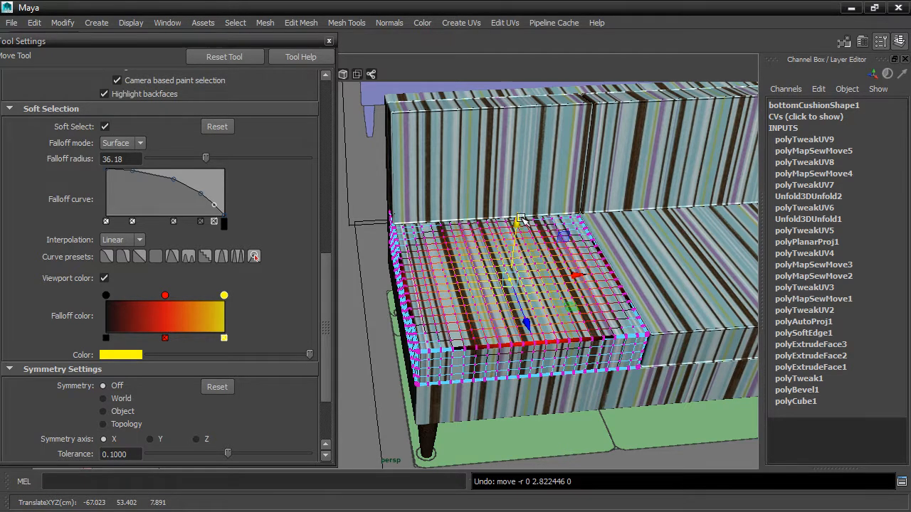
Refine the falloff curve's outer end with another point and test it by raising the cushion's centre about 5.05 units, undoing the move
{"action": "mouse_move", "coordinate": [200, 192]}
{"action": "left_mouse_down"}
{"action": "mouse_move", "coordinate": [189, 186]}
{"action": "mouse_move", "coordinate": [201, 199]}
{"action": "left_mouse_up"}
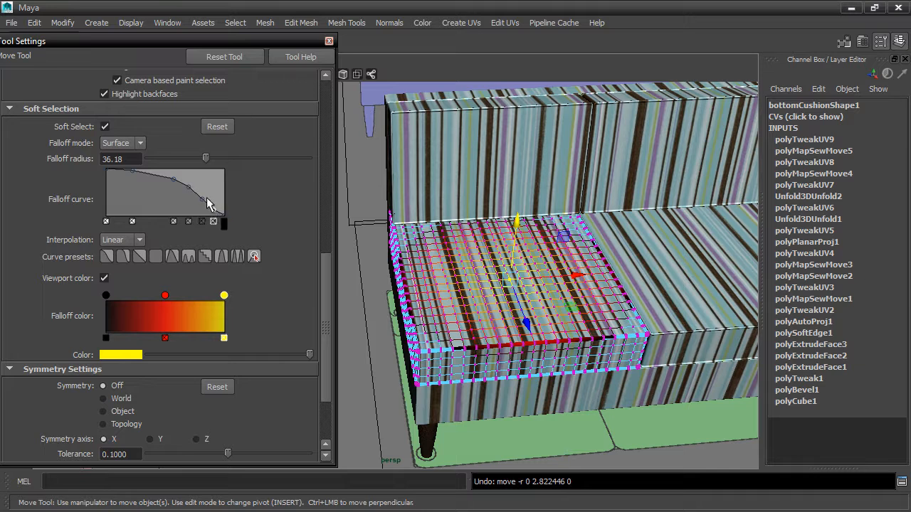
{"action": "mouse_move", "coordinate": [514, 231]}
{"action": "left_mouse_down"}
{"action": "mouse_move", "coordinate": [518, 207]}
{"action": "mouse_move", "coordinate": [520, 219]}
{"action": "left_mouse_up"}
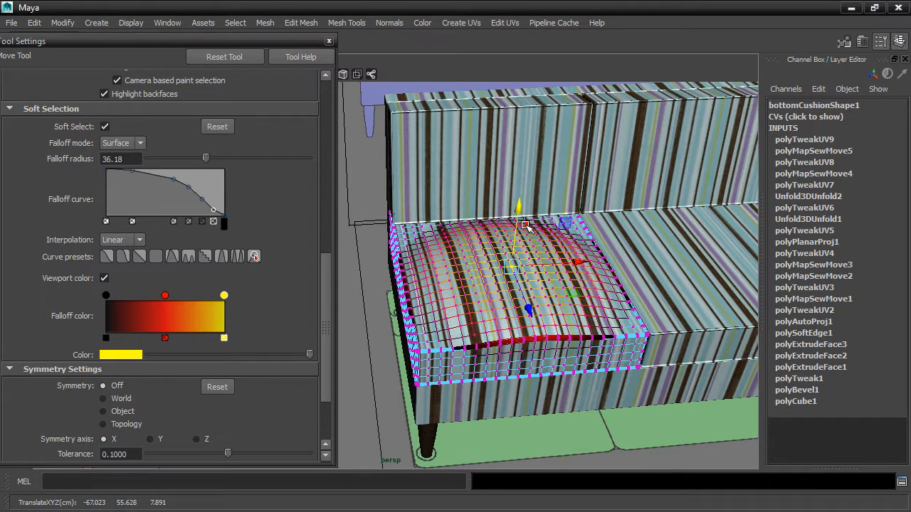
{"action": "key", "text": "ctrl+z"}
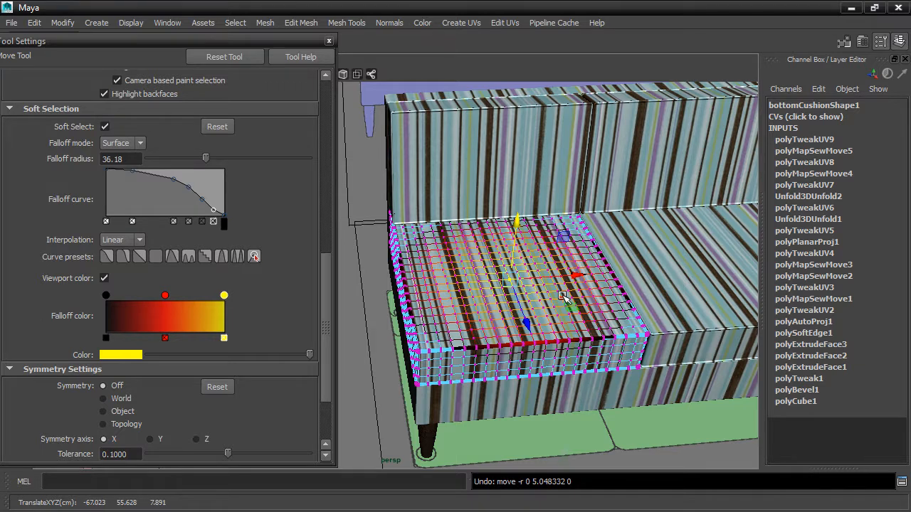
Grow the left seat cushion's centre vertex selection and raise it into a soft dome in untextured shading
{"action": "key", "text": "shift+period"}
{"action": "scroll", "coordinate": [535, 269], "scroll_direction": "up", "scroll_amount": 3}
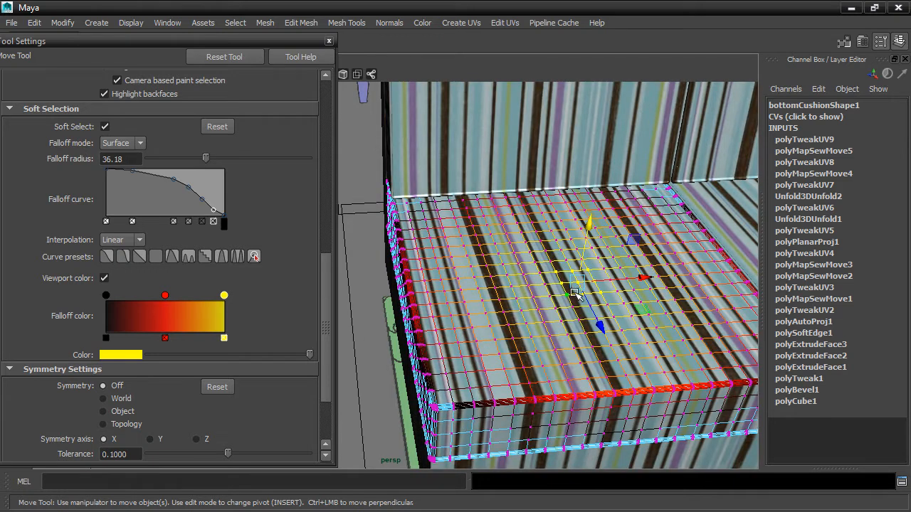
{"action": "left_click_drag", "start_coordinate": [619, 307], "coordinate": [559, 317], "text": "alt"}
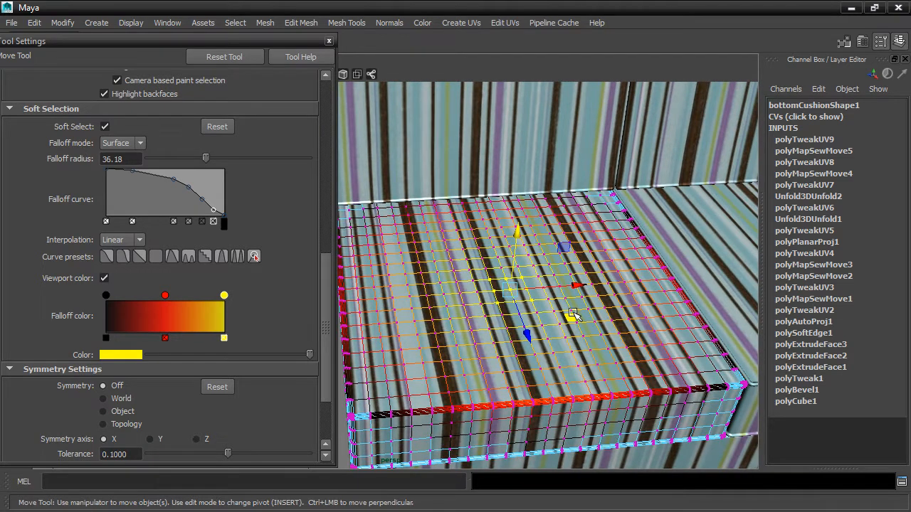
{"action": "key", "text": "5"}
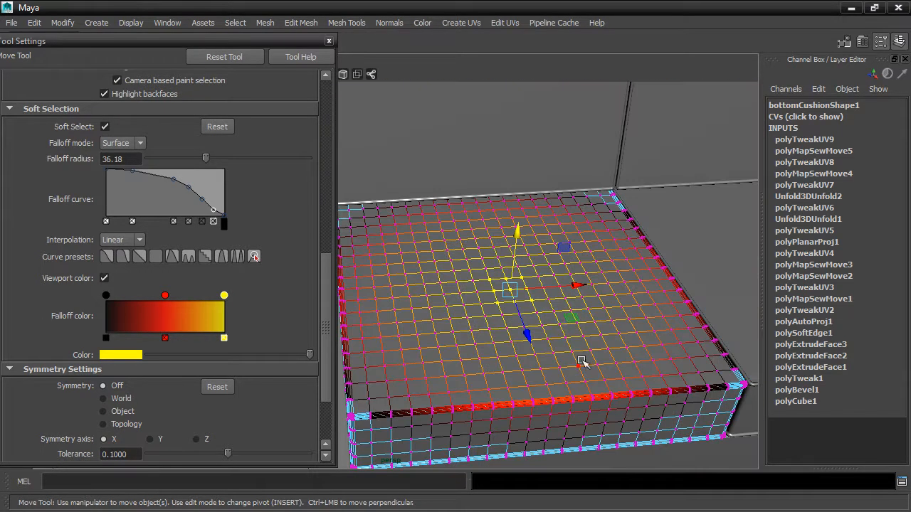
{"action": "mouse_move", "coordinate": [568, 363]}
{"action": "left_mouse_down", "text": "alt"}
{"action": "mouse_move", "coordinate": [604, 350]}
{"action": "mouse_move", "coordinate": [575, 356]}
{"action": "left_mouse_up", "text": "alt"}
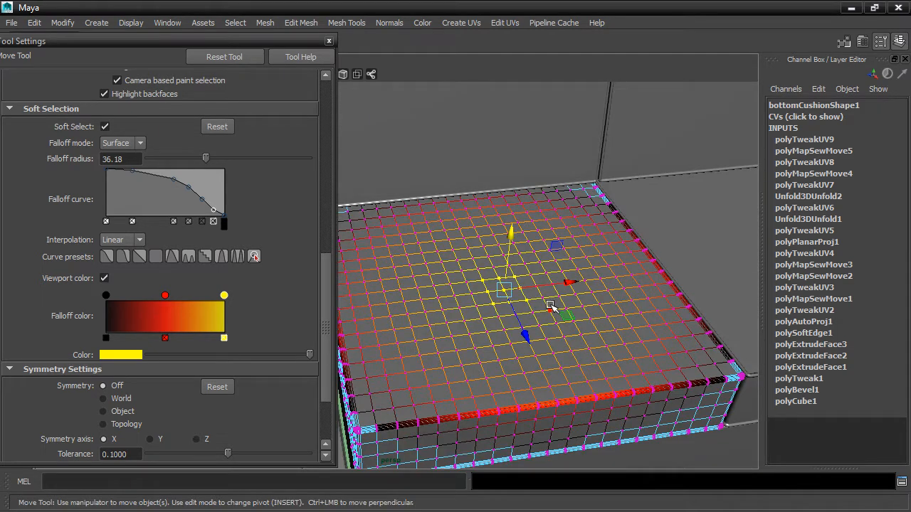
{"action": "mouse_move", "coordinate": [511, 232]}
{"action": "left_mouse_down"}
{"action": "mouse_move", "coordinate": [518, 211]}
{"action": "mouse_move", "coordinate": [520, 227]}
{"action": "mouse_move", "coordinate": [519, 199]}
{"action": "mouse_move", "coordinate": [520, 221]}
{"action": "left_mouse_up"}
{"action": "scroll", "coordinate": [555, 245], "scroll_direction": "down", "scroll_amount": 5}
{"action": "left_click_drag", "start_coordinate": [588, 266], "coordinate": [549, 265], "text": "alt"}
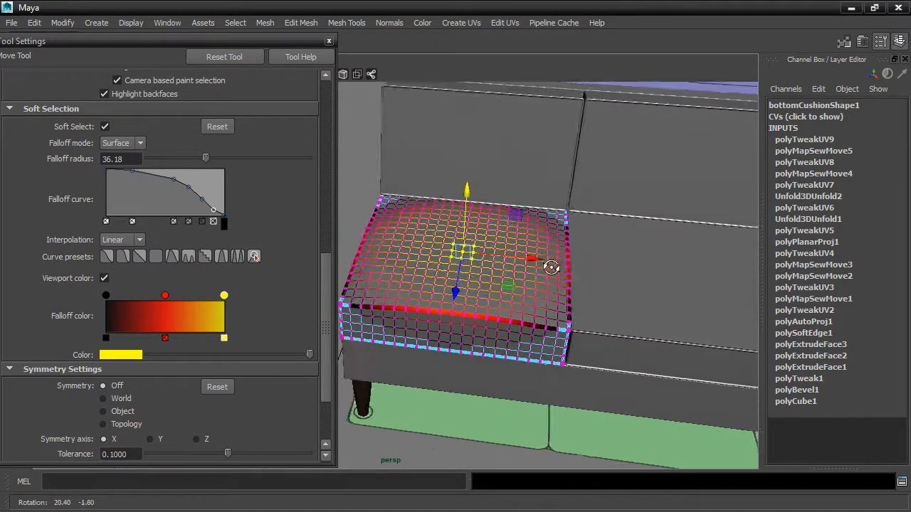
{"action": "middle_click_drag", "start_coordinate": [592, 268], "coordinate": [550, 279], "text": "alt"}
{"action": "left_click_drag", "start_coordinate": [550, 278], "coordinate": [660, 255], "text": "alt"}
Switch to the four-view layout and raise the left seat cushion's dome to about Y 54.77, framing its profile in the side view
{"action": "key", "text": "space"}
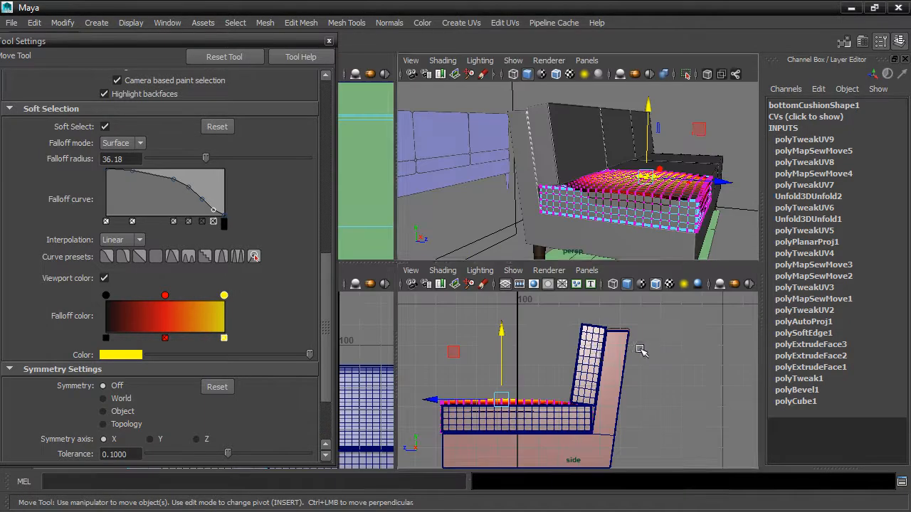
{"action": "scroll", "coordinate": [626, 370], "scroll_direction": "up", "scroll_amount": 4}
{"action": "middle_click_drag", "start_coordinate": [654, 396], "coordinate": [648, 335], "text": "alt"}
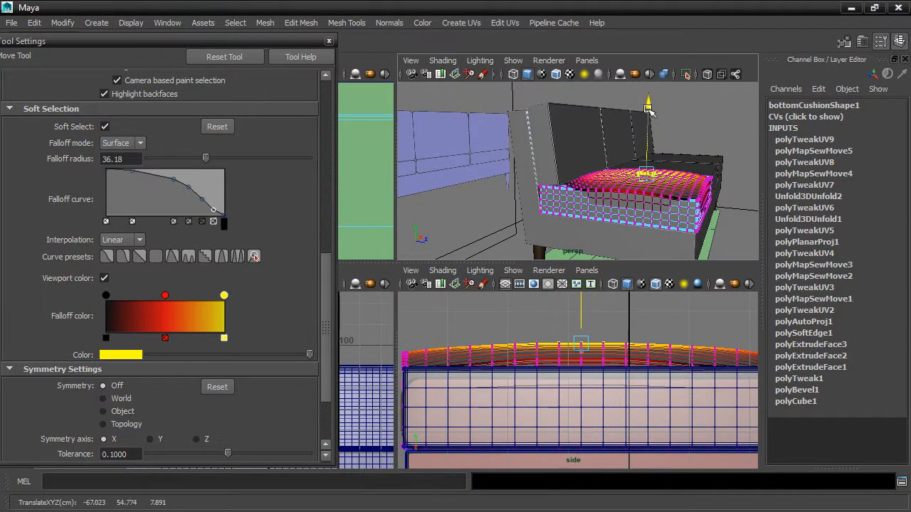
Select the vertex in the middle of the left seat cushion's front face and reduce the falloff radius to about 30.05
{"action": "left_click_drag", "start_coordinate": [658, 217], "coordinate": [601, 219], "text": "alt"}
{"action": "middle_click_drag", "start_coordinate": [601, 219], "coordinate": [514, 254], "text": "alt"}
{"action": "left_click_drag", "start_coordinate": [651, 229], "coordinate": [604, 232], "text": "alt"}
{"action": "scroll", "coordinate": [598, 232], "scroll_direction": "up", "scroll_amount": 3}
{"action": "mouse_move", "coordinate": [646, 213]}
{"action": "middle_mouse_down", "text": "alt"}
{"action": "mouse_move", "coordinate": [593, 214]}
{"action": "mouse_move", "coordinate": [635, 219]}
{"action": "middle_mouse_up", "text": "alt"}
{"action": "left_click_drag", "start_coordinate": [595, 206], "coordinate": [620, 201], "text": "alt"}
{"action": "scroll", "coordinate": [617, 202], "scroll_direction": "down", "scroll_amount": 3}
{"action": "middle_click_drag", "start_coordinate": [591, 212], "coordinate": [618, 207], "text": "alt"}
{"action": "mouse_move", "coordinate": [605, 208]}
{"action": "left_mouse_down", "text": "alt"}
{"action": "mouse_move", "coordinate": [631, 209]}
{"action": "mouse_move", "coordinate": [604, 225]}
{"action": "left_mouse_up", "text": "alt"}
{"action": "scroll", "coordinate": [631, 210], "scroll_direction": "up", "scroll_amount": 3}
{"action": "left_click", "coordinate": [570, 207]}
{"action": "left_click_drag", "start_coordinate": [555, 211], "coordinate": [622, 205], "text": "alt"}
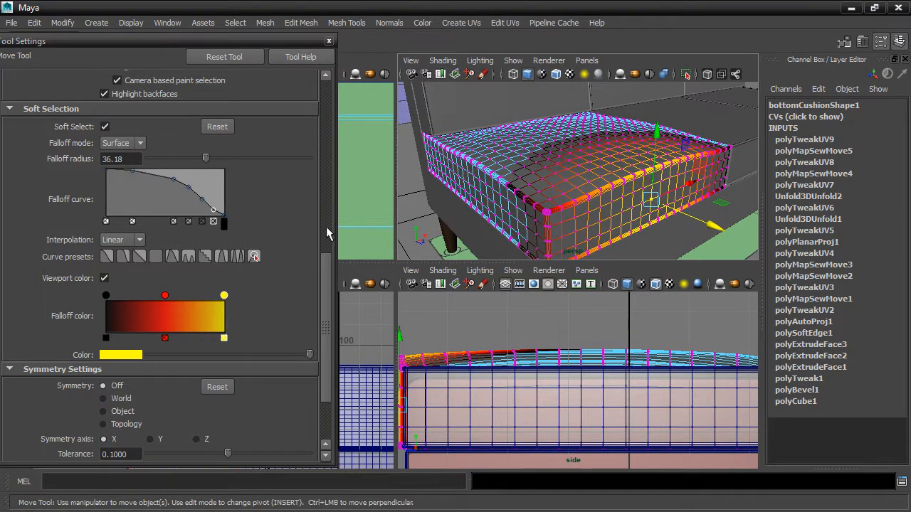
{"action": "key", "text": "b"}
{"action": "left_click_drag", "start_coordinate": [605, 201], "coordinate": [580, 201]}
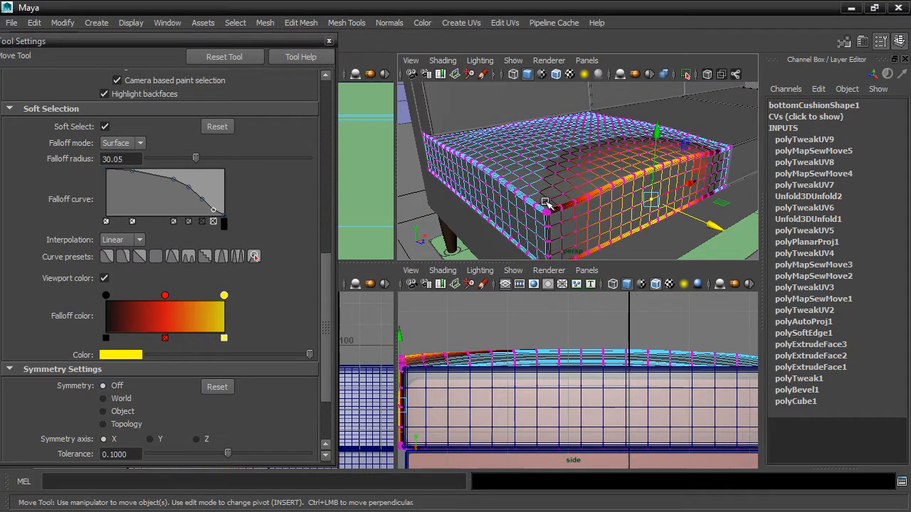
Pull the centre of the left seat cushion's outer side outward to bulge it slightly
{"action": "left_click", "coordinate": [476, 189]}
{"action": "left_click_drag", "start_coordinate": [529, 174], "coordinate": [519, 173]}
{"action": "left_click_drag", "start_coordinate": [591, 197], "coordinate": [494, 212], "text": "alt"}
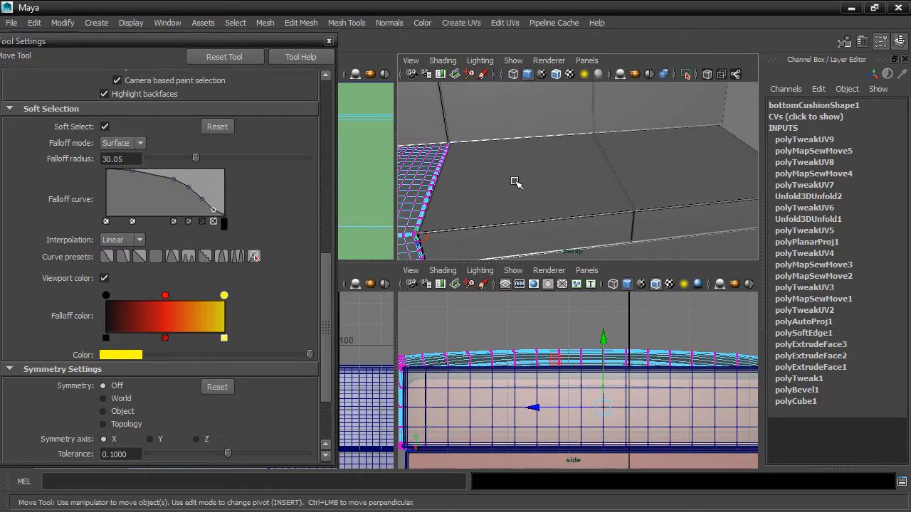
Edit the middle seat cushion's vertices and raise its top centre into a dome, widening the falloff radius to about 37.62
{"action": "key", "text": "F8"}
{"action": "right_click_drag", "start_coordinate": [518, 182], "coordinate": [459, 189]}
{"action": "left_click_drag", "start_coordinate": [526, 170], "coordinate": [523, 140]}
{"action": "key", "text": "ctrl+z"}
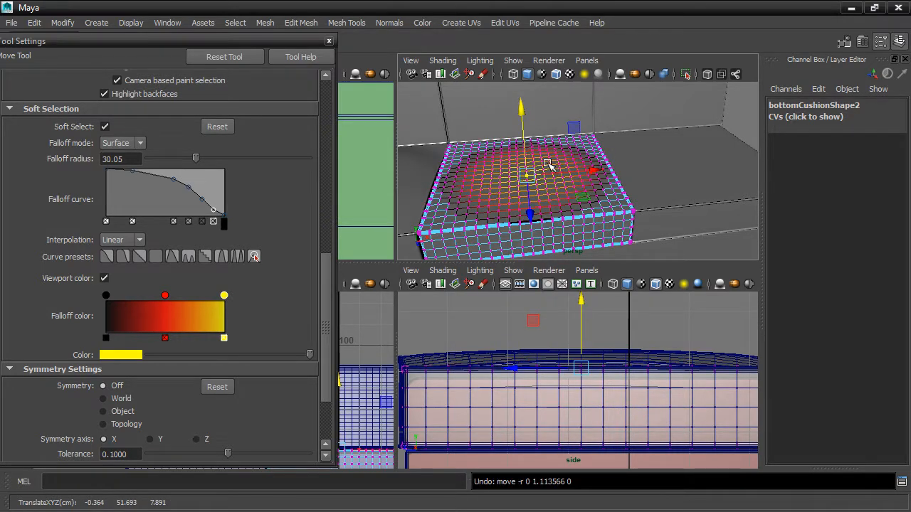
{"action": "left_click_drag", "start_coordinate": [548, 165], "coordinate": [526, 135]}
{"action": "left_click_drag", "start_coordinate": [526, 135], "coordinate": [526, 136]}
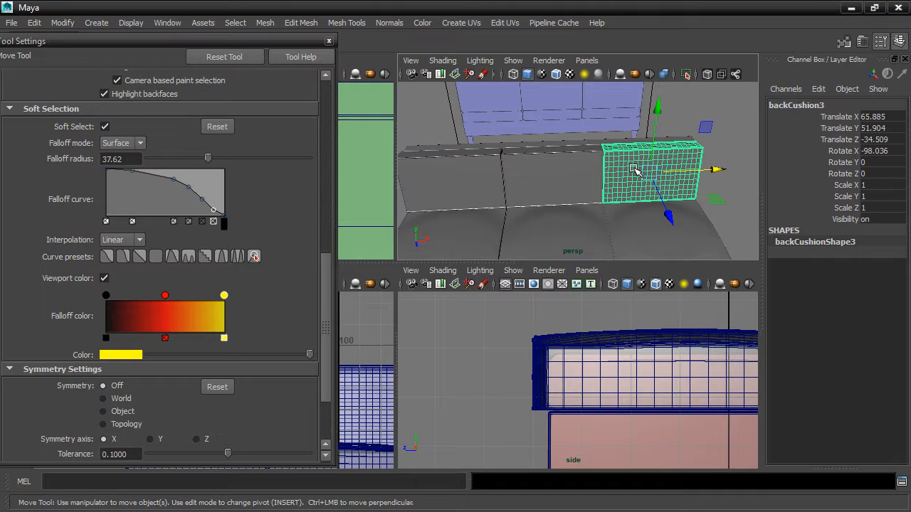
Put the back cushions in vertex mode and select the vertex at the centre of each of the three front faces
{"action": "right_click_drag", "start_coordinate": [635, 170], "coordinate": [527, 177]}
{"action": "right_click_drag", "start_coordinate": [458, 174], "coordinate": [408, 177]}
{"action": "left_click_drag", "start_coordinate": [537, 182], "coordinate": [624, 187], "text": "alt"}
{"action": "scroll", "coordinate": [624, 187], "scroll_direction": "up", "scroll_amount": 5}
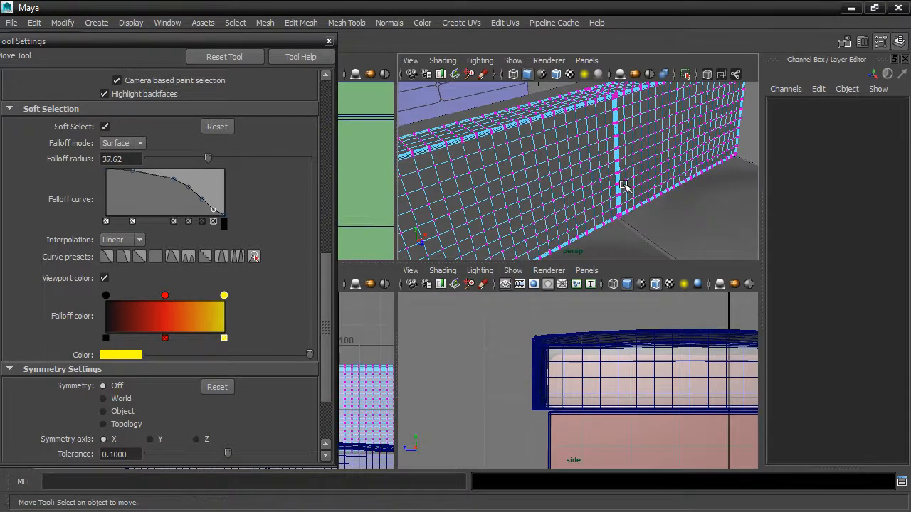
{"action": "left_click", "coordinate": [694, 129]}
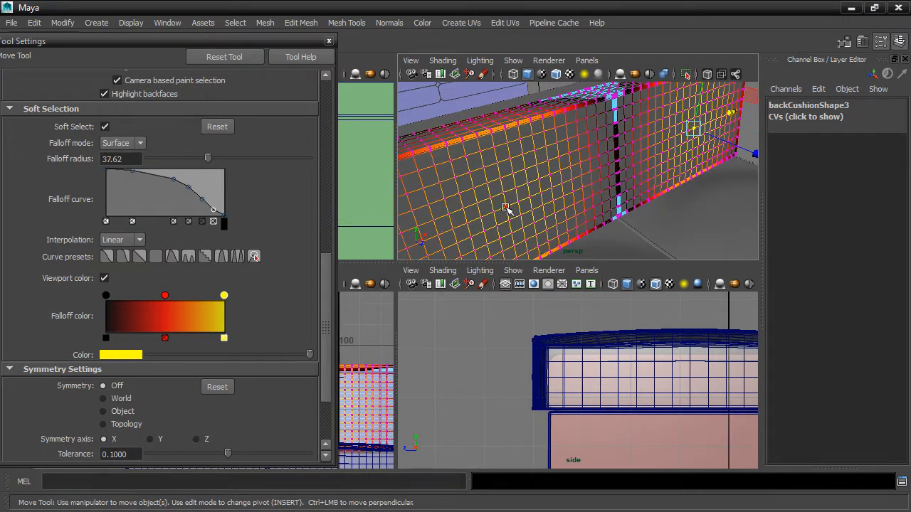
{"action": "left_click", "coordinate": [506, 208], "text": "shift"}
{"action": "middle_click_drag", "start_coordinate": [506, 208], "coordinate": [610, 167], "text": "alt"}
{"action": "scroll", "coordinate": [610, 167], "scroll_direction": "down", "scroll_amount": 5}
{"action": "left_click_drag", "start_coordinate": [587, 179], "coordinate": [575, 178], "text": "alt"}
{"action": "scroll", "coordinate": [575, 178], "scroll_direction": "up", "scroll_amount": 5}
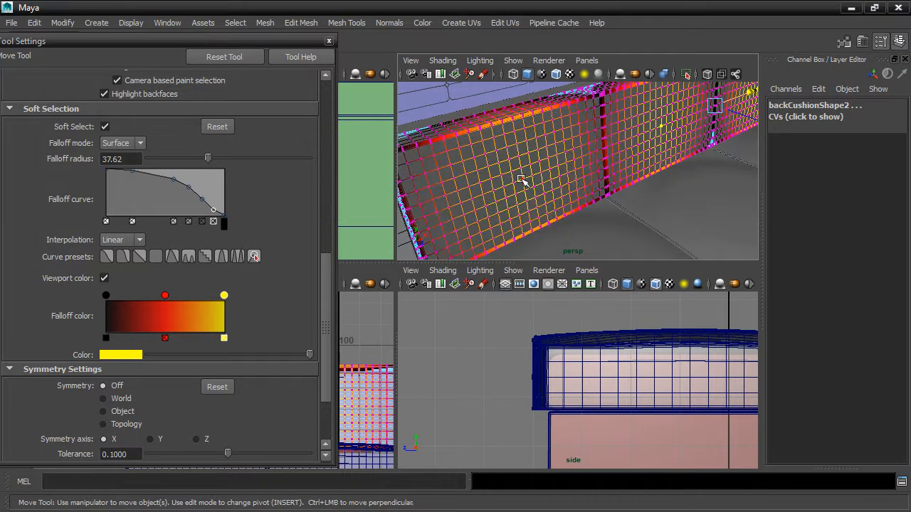
{"action": "left_click", "coordinate": [522, 180], "text": "shift"}
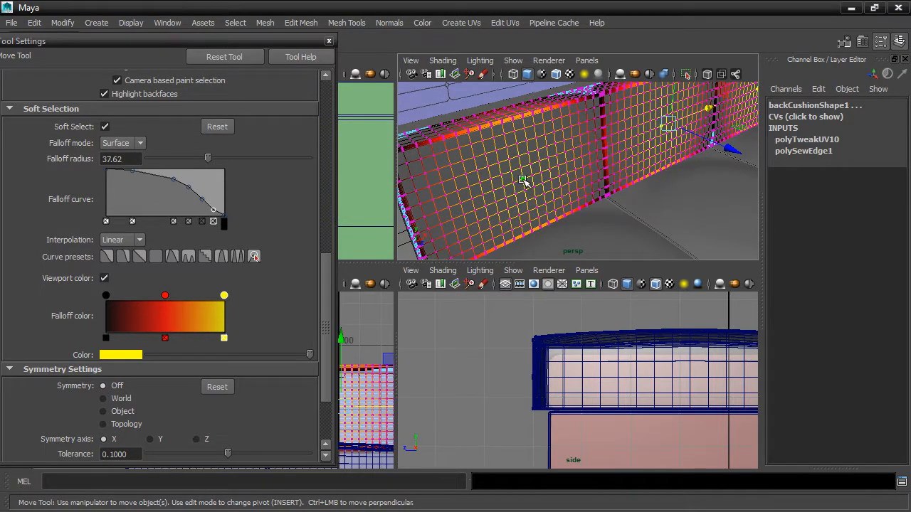
Pull the selected centres of the three back cushions forward together to bulge their front faces
{"action": "scroll", "coordinate": [548, 182], "scroll_direction": "down", "scroll_amount": 5}
{"action": "middle_click_drag", "start_coordinate": [567, 183], "coordinate": [520, 190], "text": "alt"}
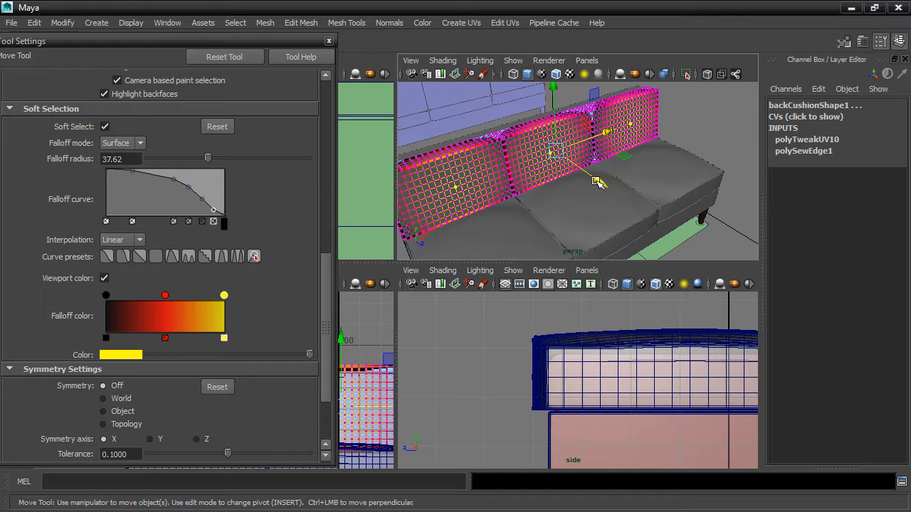
{"action": "left_click_drag", "start_coordinate": [596, 179], "coordinate": [600, 181]}
{"action": "scroll", "coordinate": [570, 158], "scroll_direction": "up", "scroll_amount": 5}
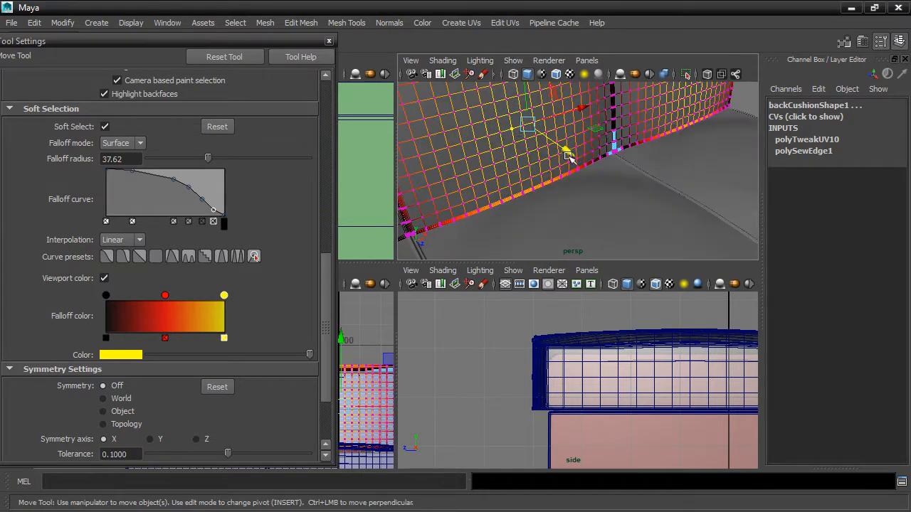
Select the front-face centres of the middle and right back cushions individually and adjust the right cushion's bulge along its depth
{"action": "left_click", "coordinate": [520, 142]}
{"action": "left_click", "coordinate": [525, 126]}
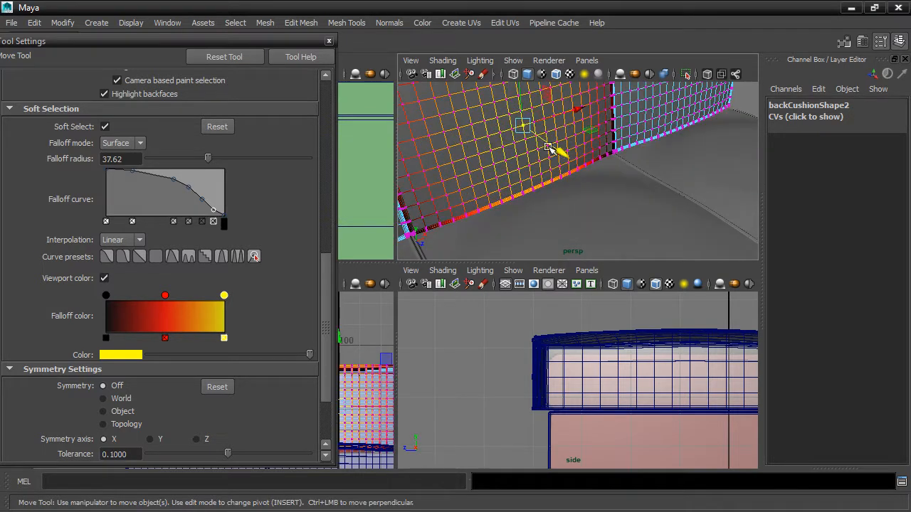
{"action": "left_click_drag", "start_coordinate": [559, 152], "coordinate": [630, 143], "text": "alt"}
{"action": "left_click", "coordinate": [630, 143]}
{"action": "left_click_drag", "start_coordinate": [676, 167], "coordinate": [672, 163]}
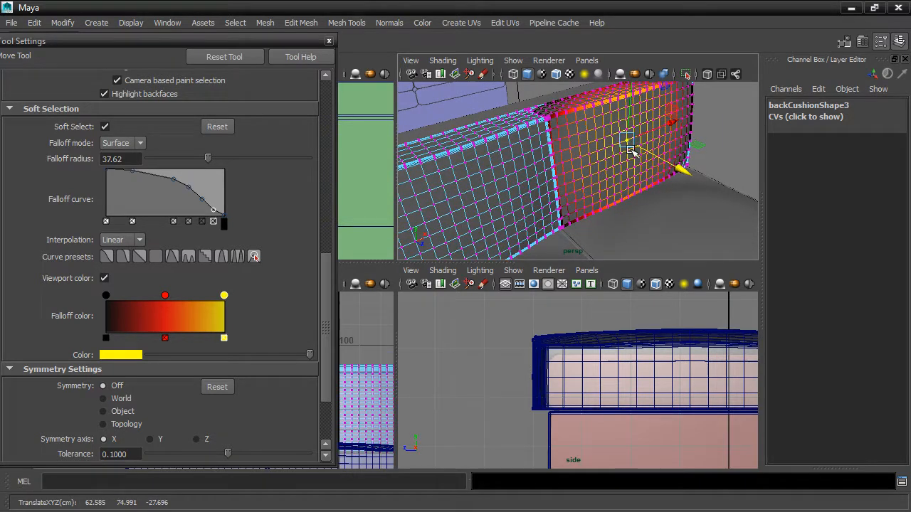
{"action": "middle_click_drag", "start_coordinate": [657, 155], "coordinate": [659, 199], "text": "alt"}
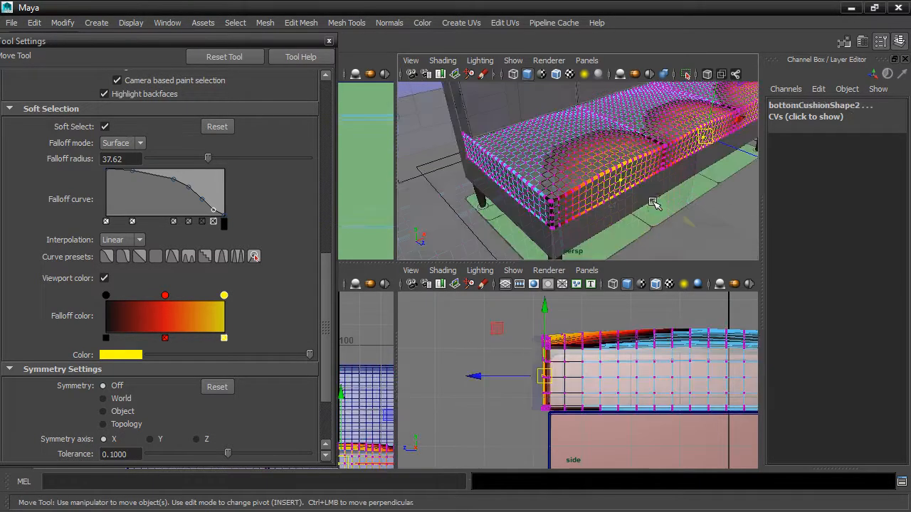
Pull the soft-selected centres of the seat cushions' front faces forward to bulge them
{"action": "left_click_drag", "start_coordinate": [654, 204], "coordinate": [604, 205], "text": "alt"}
{"action": "scroll", "coordinate": [579, 203], "scroll_direction": "down", "scroll_amount": 4}
{"action": "left_click_drag", "start_coordinate": [645, 177], "coordinate": [558, 199]}
{"action": "left_click", "coordinate": [604, 206]}
{"action": "left_click", "coordinate": [598, 149]}
Select the centre vertex of the right seat cushion's outer side and pull it slightly outward
{"action": "scroll", "coordinate": [559, 199], "scroll_direction": "up", "scroll_amount": 5}
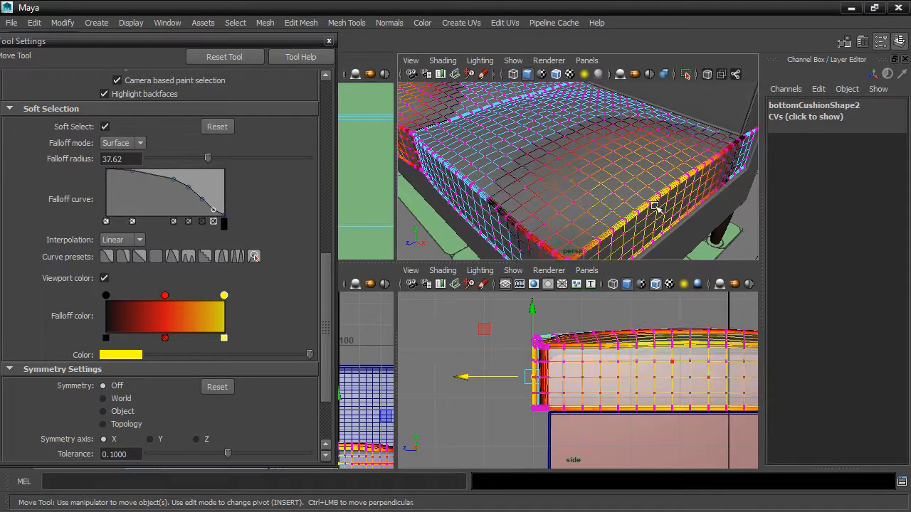
{"action": "left_click", "coordinate": [676, 206]}
{"action": "left_click_drag", "start_coordinate": [712, 228], "coordinate": [711, 227]}
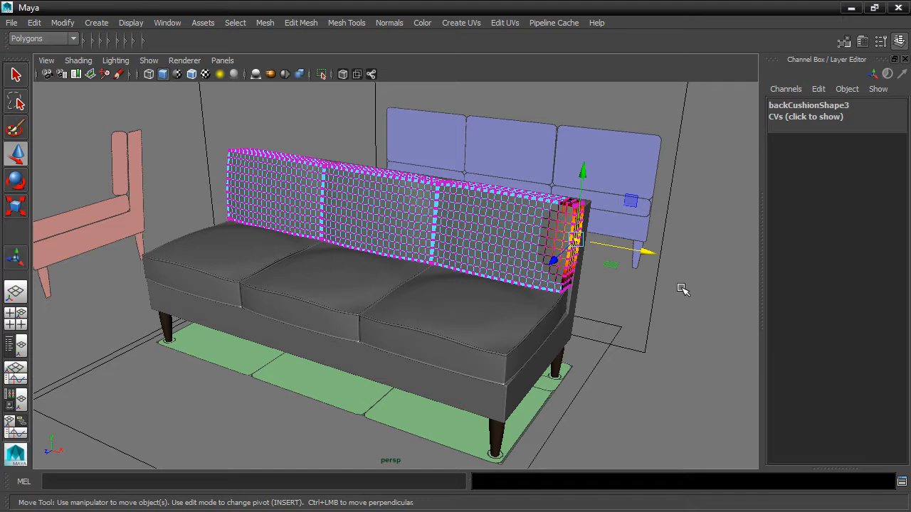
Return all three back cushions to object mode and deselect them to view the reshaped sofa
{"action": "right_click_drag", "start_coordinate": [502, 237], "coordinate": [541, 157]}
{"action": "right_click_drag", "start_coordinate": [413, 174], "coordinate": [454, 156]}
{"action": "right_click_drag", "start_coordinate": [296, 175], "coordinate": [341, 160]}
{"action": "left_click_drag", "start_coordinate": [341, 159], "coordinate": [654, 219], "text": "alt"}
{"action": "left_click_drag", "start_coordinate": [478, 262], "coordinate": [459, 280], "text": "alt"}
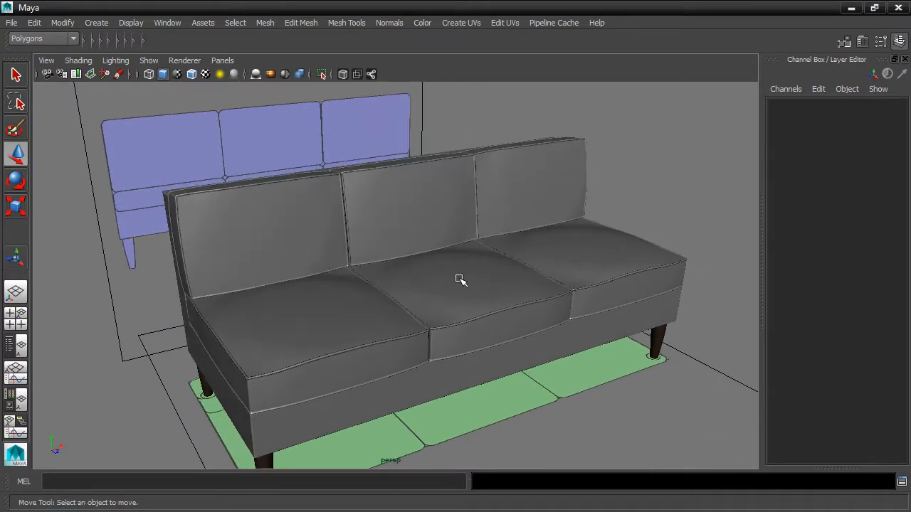
Try shifting the middle seat cushion about 5.76 units along X, undo the move, and return the cushion from vertex to object mode
{"action": "left_click", "coordinate": [459, 279]}
{"action": "mouse_move", "coordinate": [530, 263]}
{"action": "left_mouse_down", "text": "alt"}
{"action": "mouse_move", "coordinate": [506, 274]}
{"action": "mouse_move", "coordinate": [526, 269]}
{"action": "left_mouse_up", "text": "alt"}
{"action": "key", "text": "ctrl+z"}
{"action": "right_click_drag", "start_coordinate": [461, 178], "coordinate": [401, 175]}
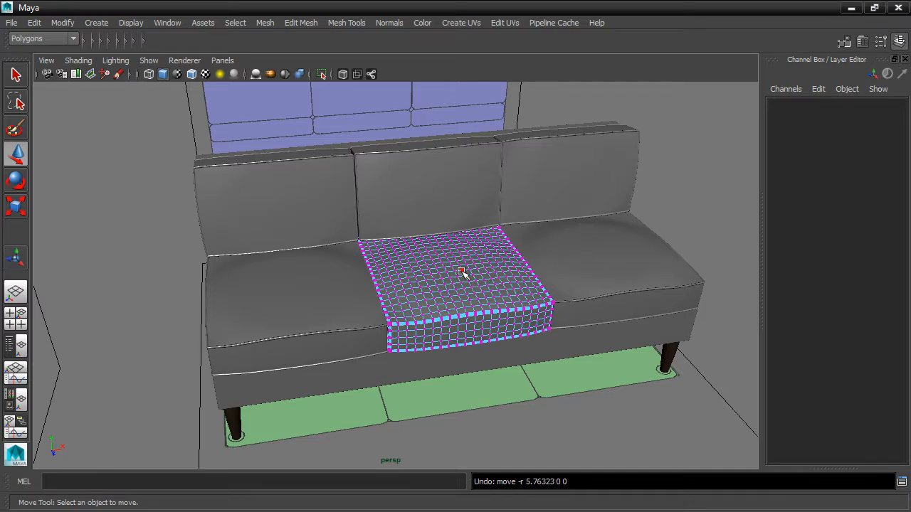
{"action": "right_click", "coordinate": [462, 272]}
{"action": "right_click_drag", "start_coordinate": [461, 272], "coordinate": [491, 159]}
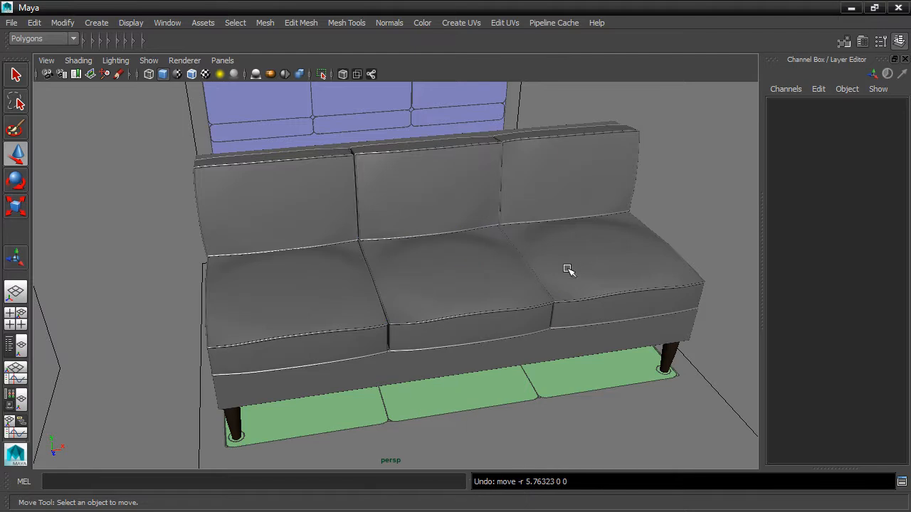
Inspect the finished cushions from several angles and save the scene as a new incremental version
{"action": "left_click_drag", "start_coordinate": [574, 269], "coordinate": [524, 260], "text": "alt"}
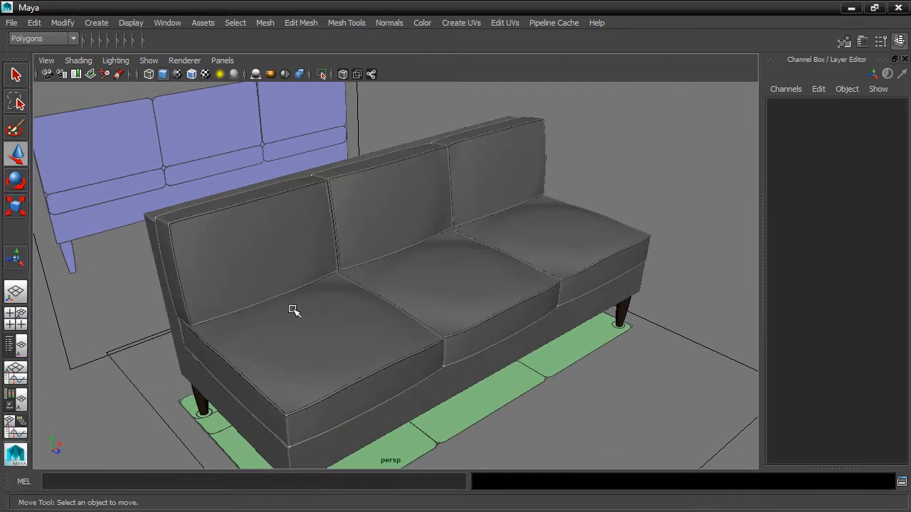
{"action": "left_click_drag", "start_coordinate": [272, 314], "coordinate": [369, 310], "text": "alt"}
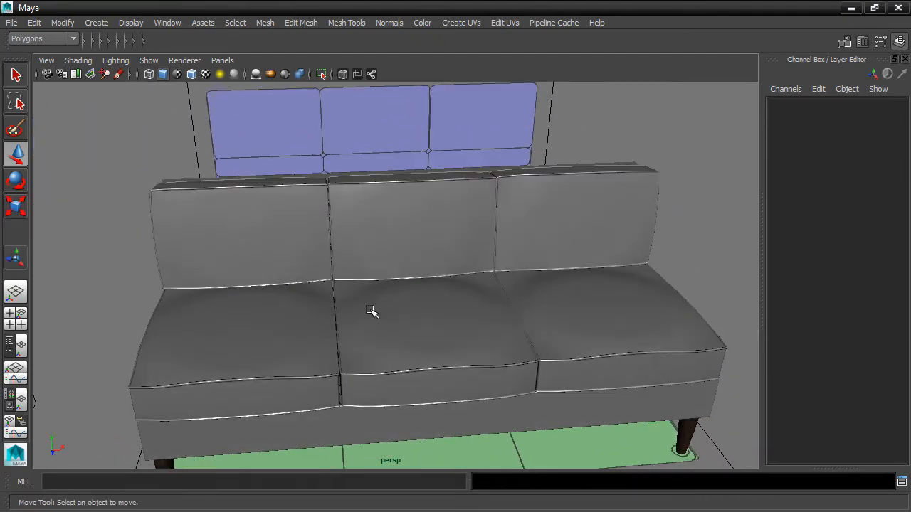
{"action": "left_click", "coordinate": [12, 22]}
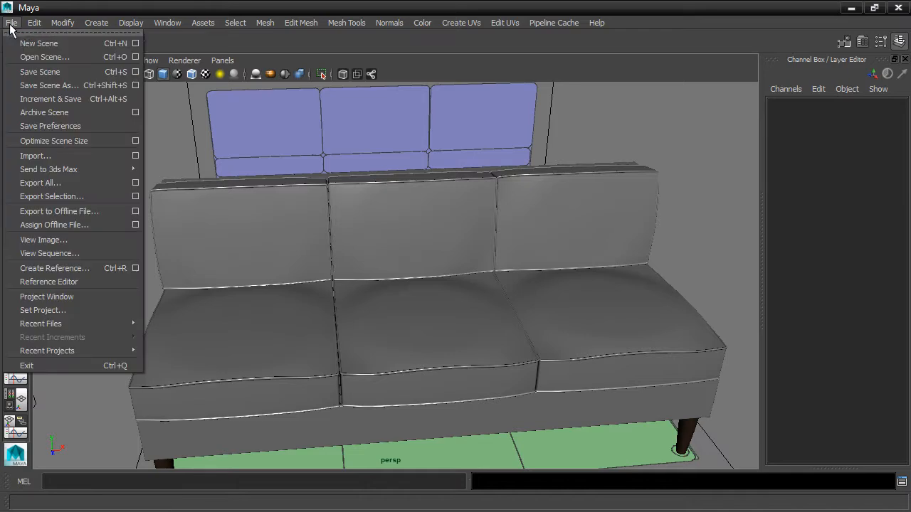
{"action": "left_click", "coordinate": [36, 98]}
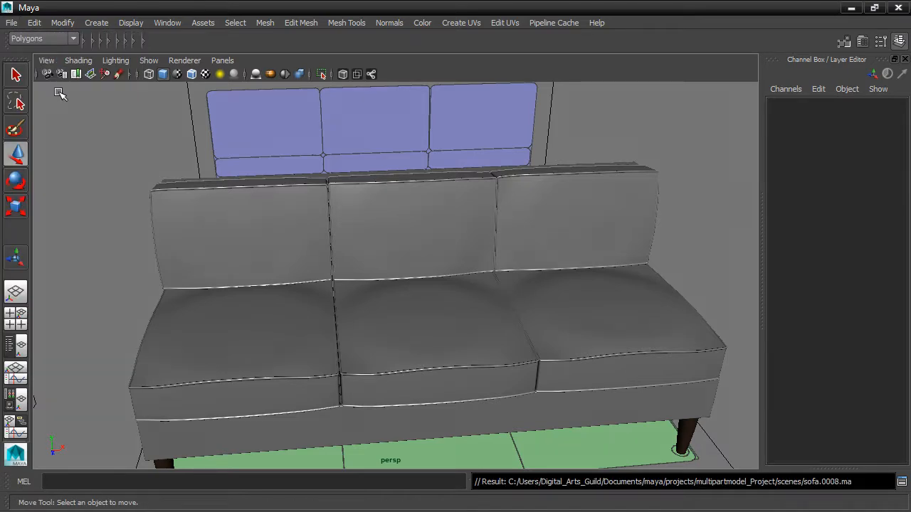